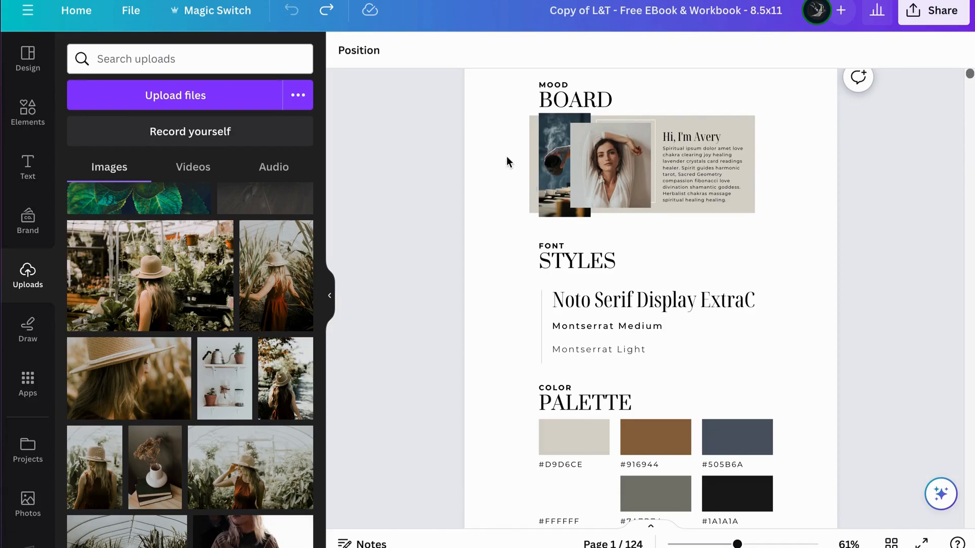
# Step: Examine the mood board, font styles and color palette on page 1, including the color options for the #D9D6CE swatch
pyautogui.scroll(-3, 510, 209)
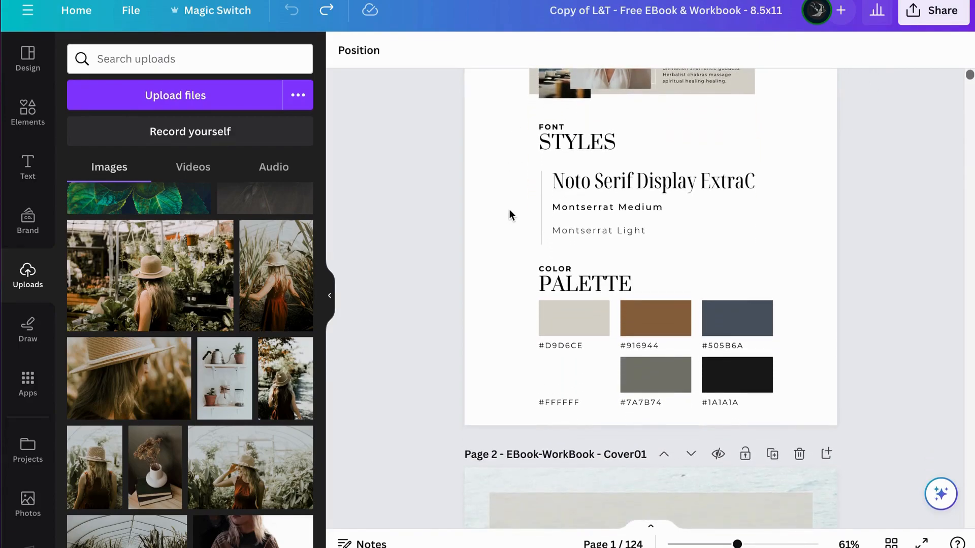
pyautogui.scroll(3, 510, 209)
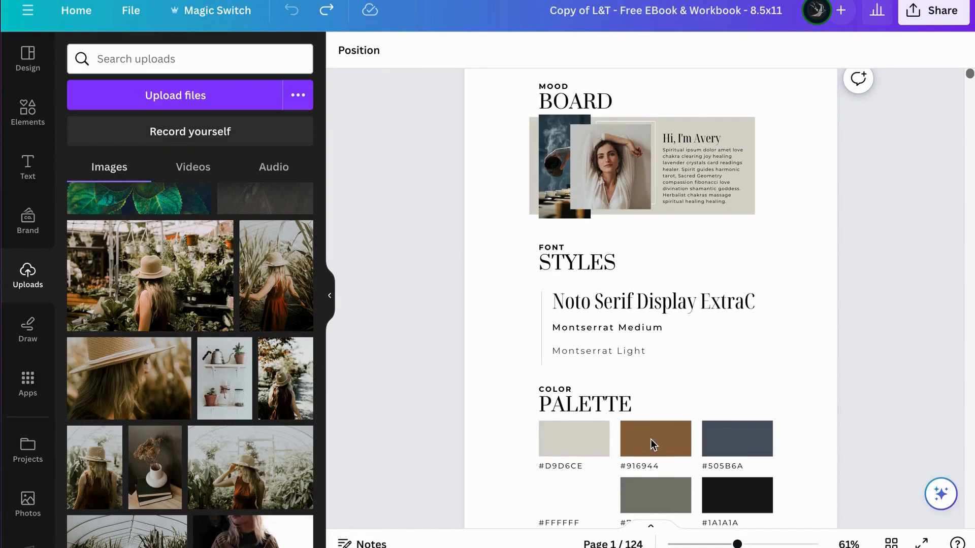
pyautogui.scroll(-1, 651, 440)
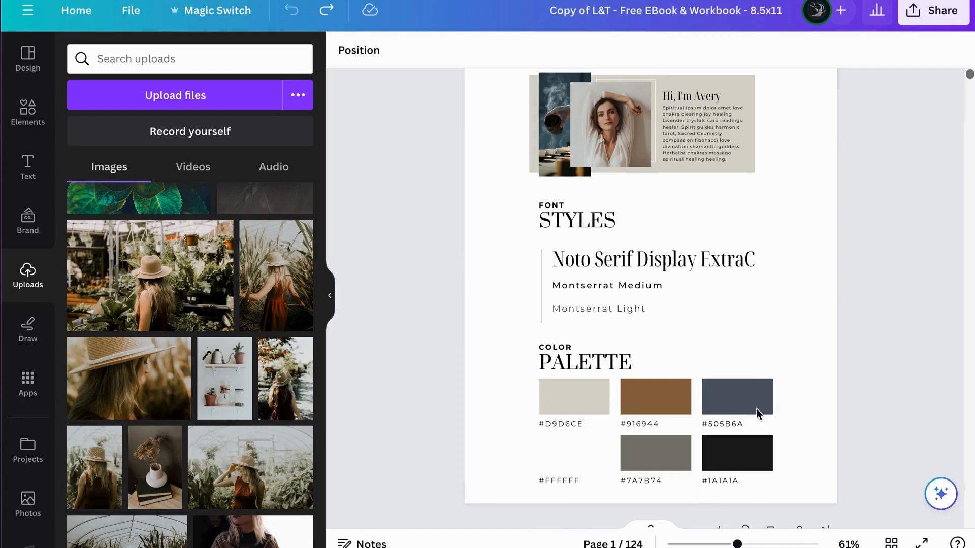
pyautogui.click(585, 401)
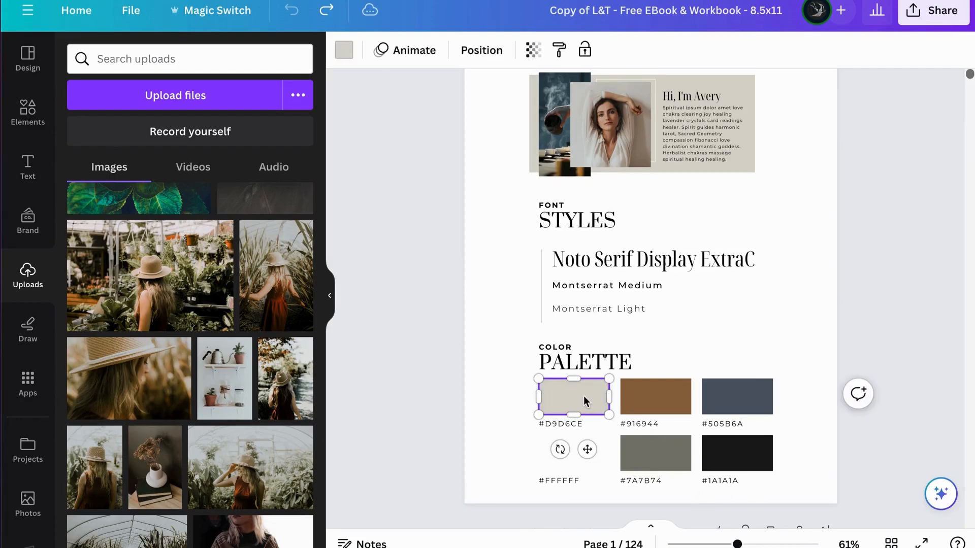
pyautogui.click(344, 50)
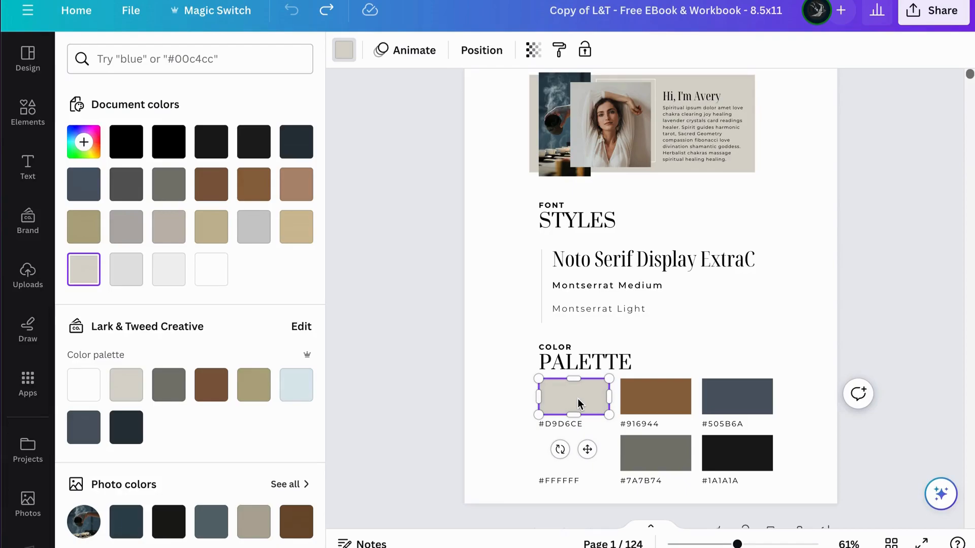
pyautogui.click(790, 361)
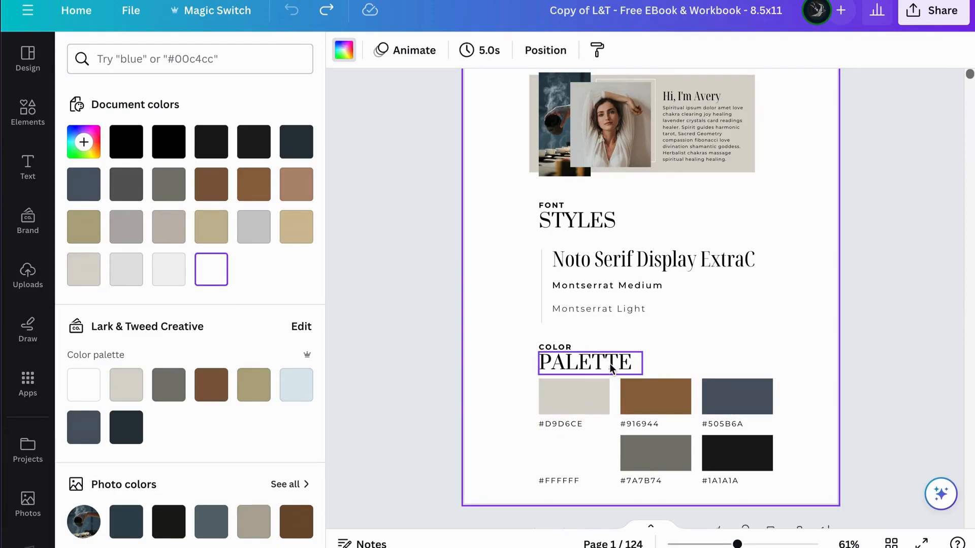
# Step: Look through the cover pages to see how the palette colors are used, and return to the color palette on page 1
pyautogui.scroll(-10, 623, 407)
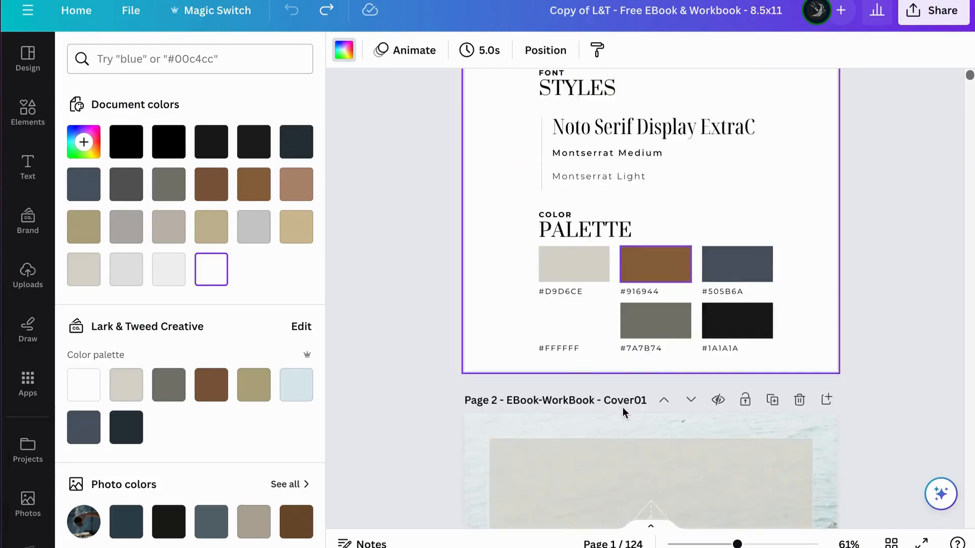
pyautogui.scroll(-10, 622, 411)
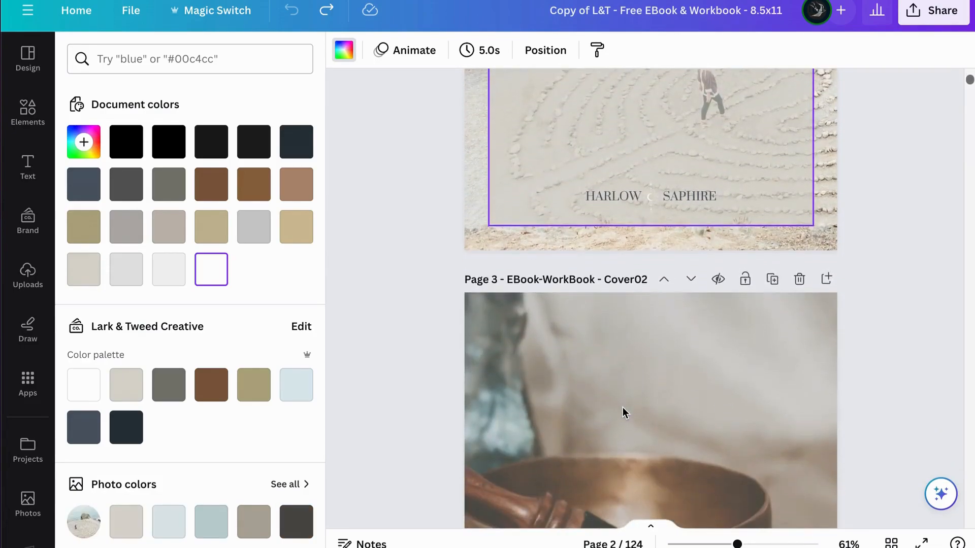
pyautogui.scroll(-10, 622, 409)
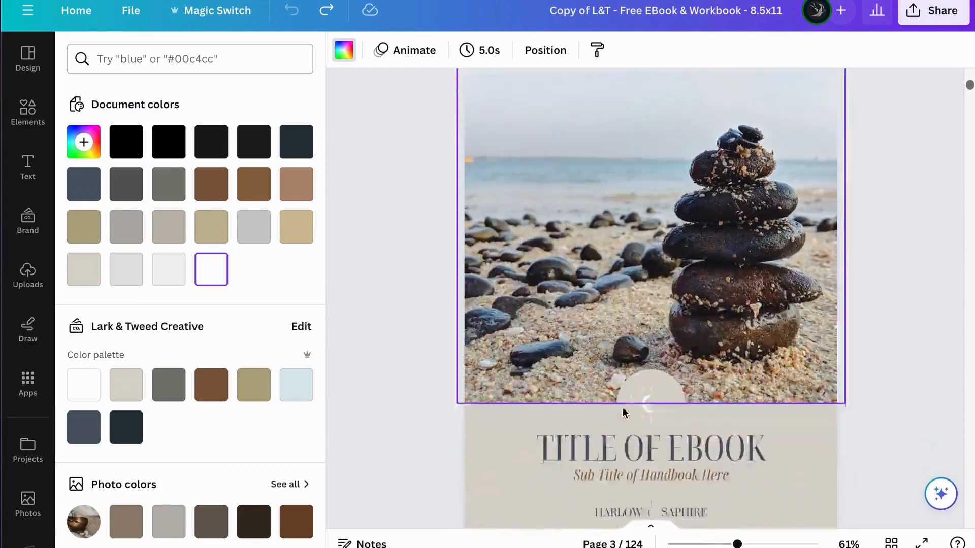
pyautogui.scroll(-10, 624, 414)
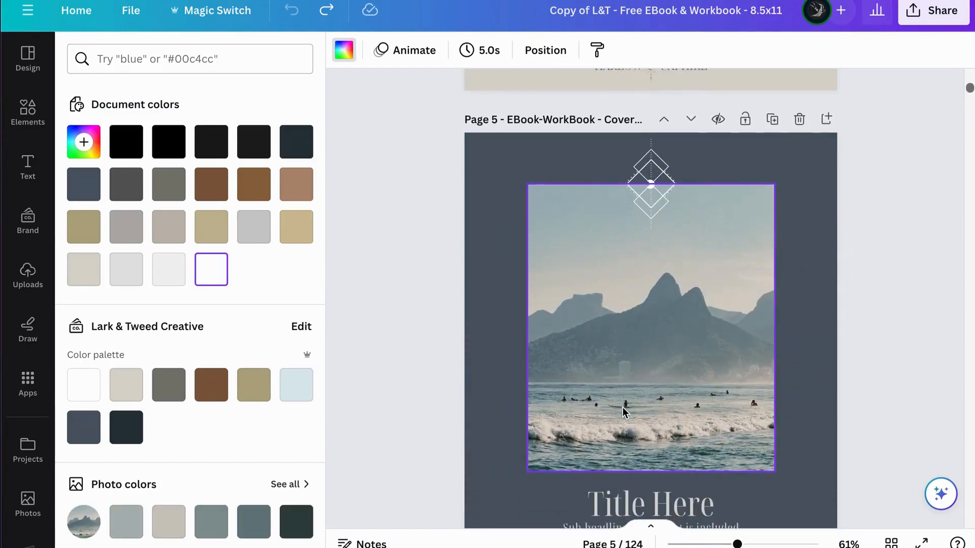
pyautogui.scroll(-10, 624, 413)
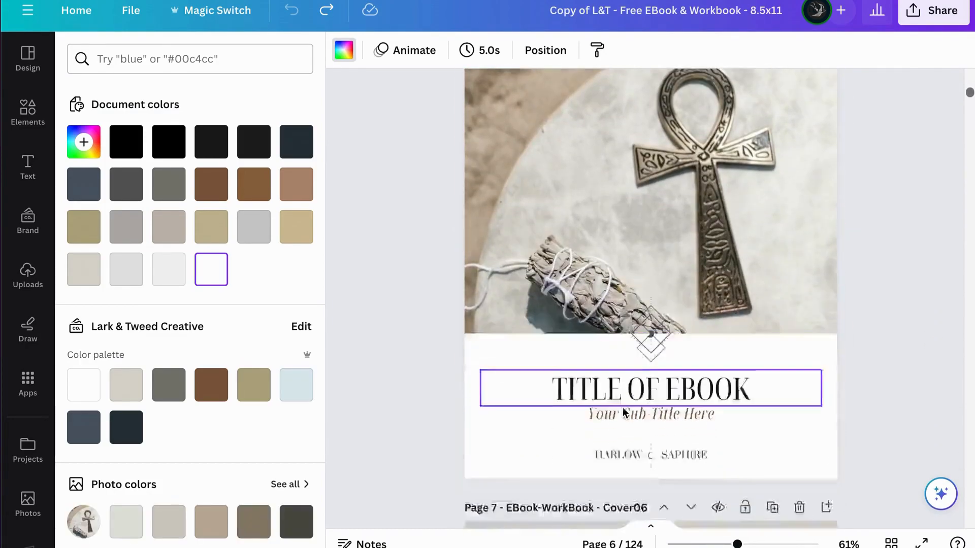
pyautogui.scroll(-10, 624, 413)
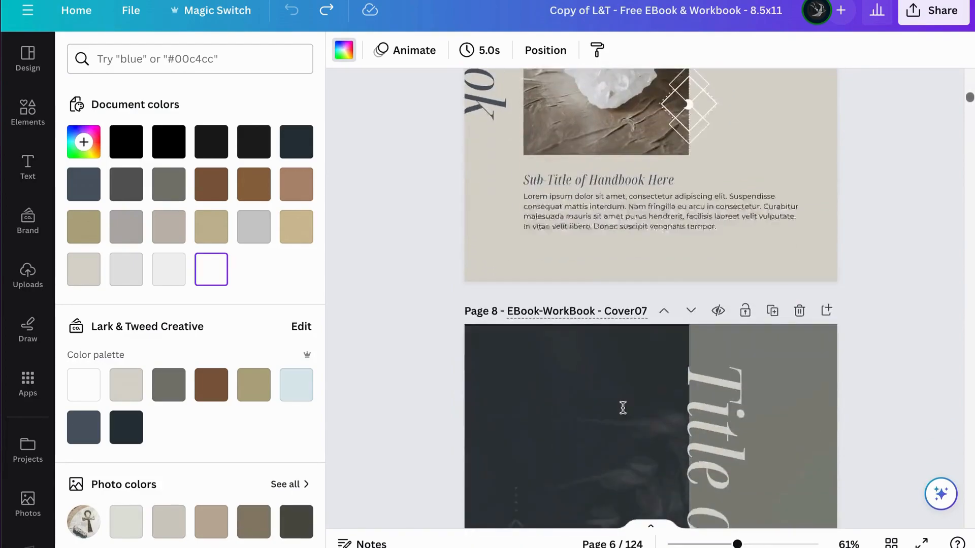
pyautogui.scroll(-5, 624, 413)
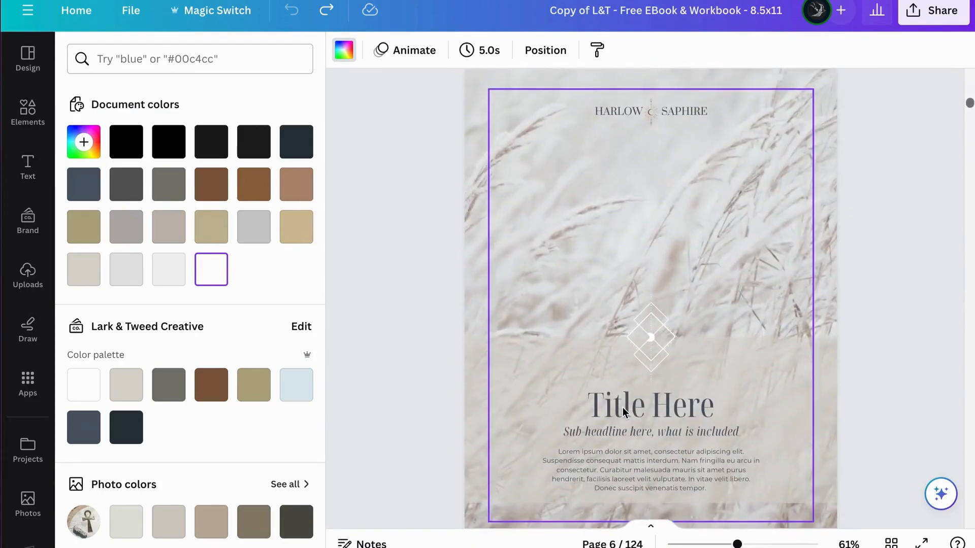
pyautogui.scroll(20, 624, 413)
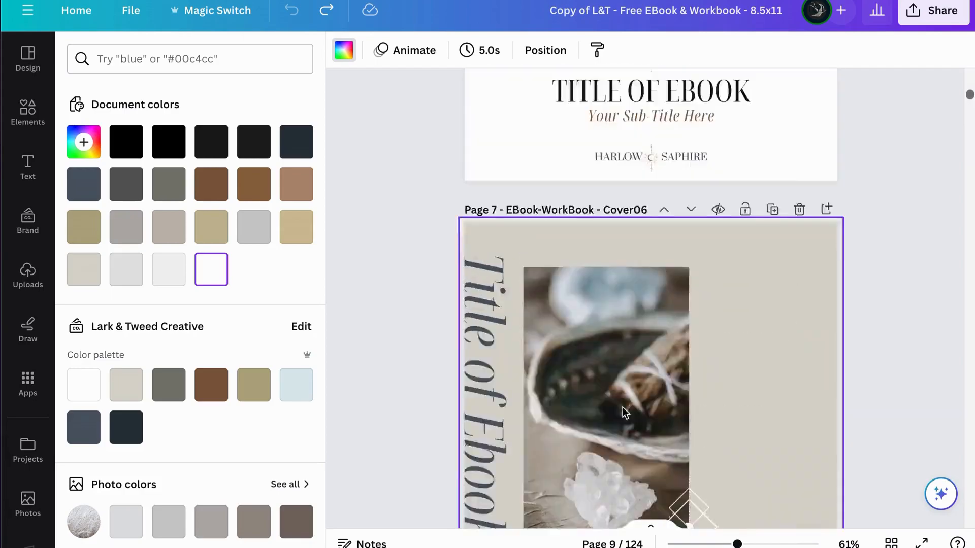
pyautogui.scroll(-3, 624, 413)
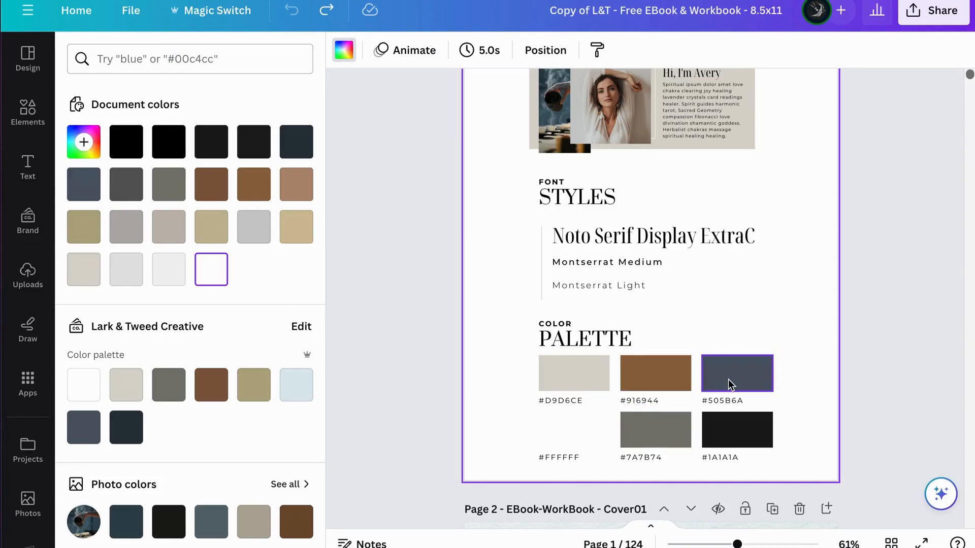
# Step: Recolor the brown #916944 palette swatch to teal #44918C and apply the change across all pages
pyautogui.click(676, 380)
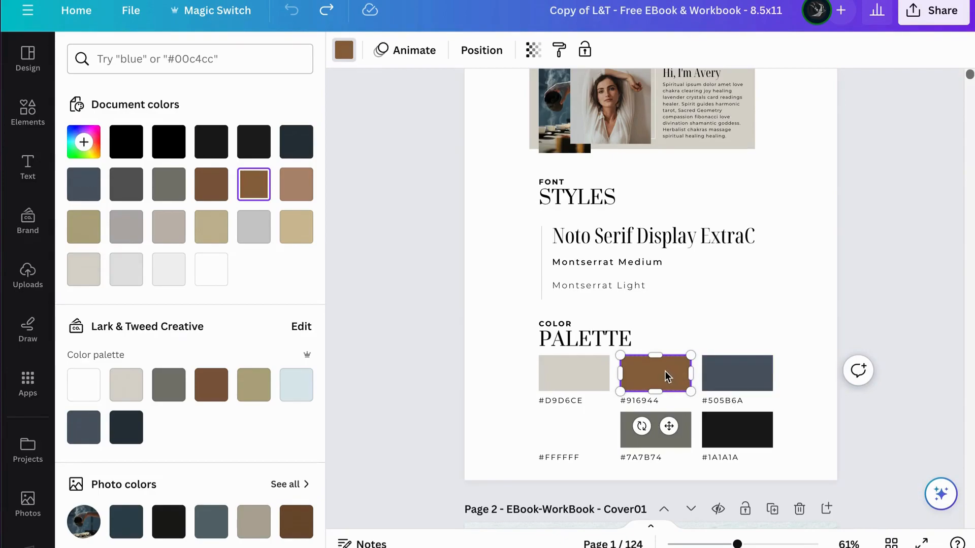
pyautogui.click(84, 143)
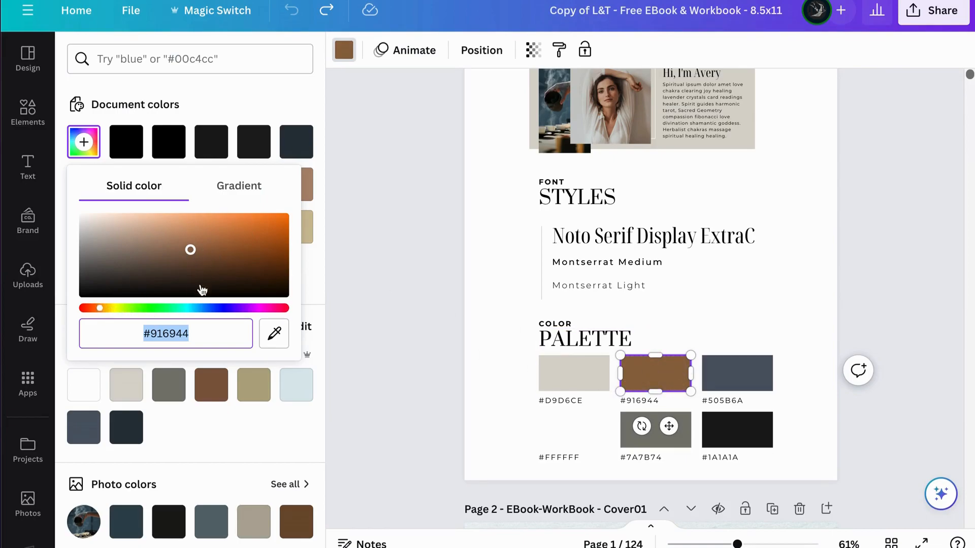
pyautogui.click(100, 312)
pyautogui.moveTo(100, 312); pyautogui.dragTo(184, 311)
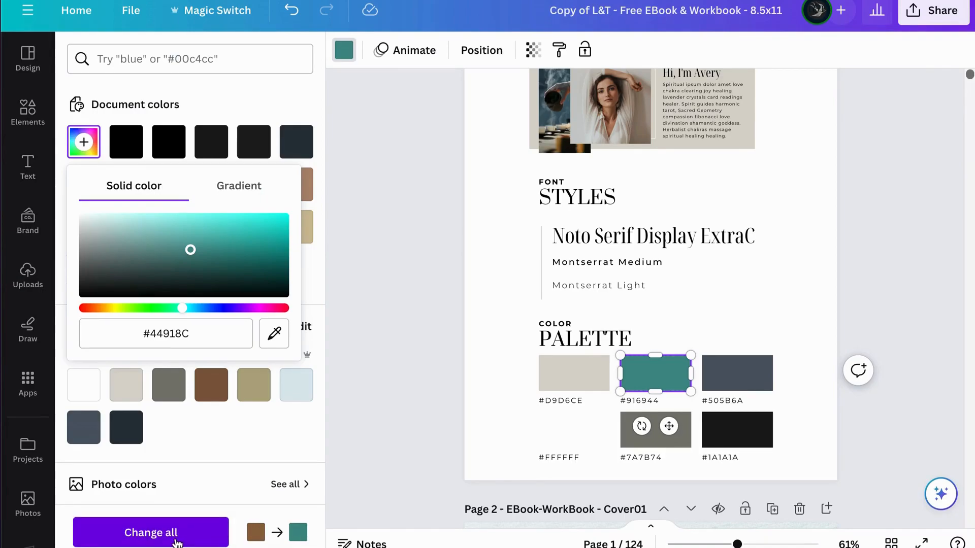
pyautogui.click(177, 539)
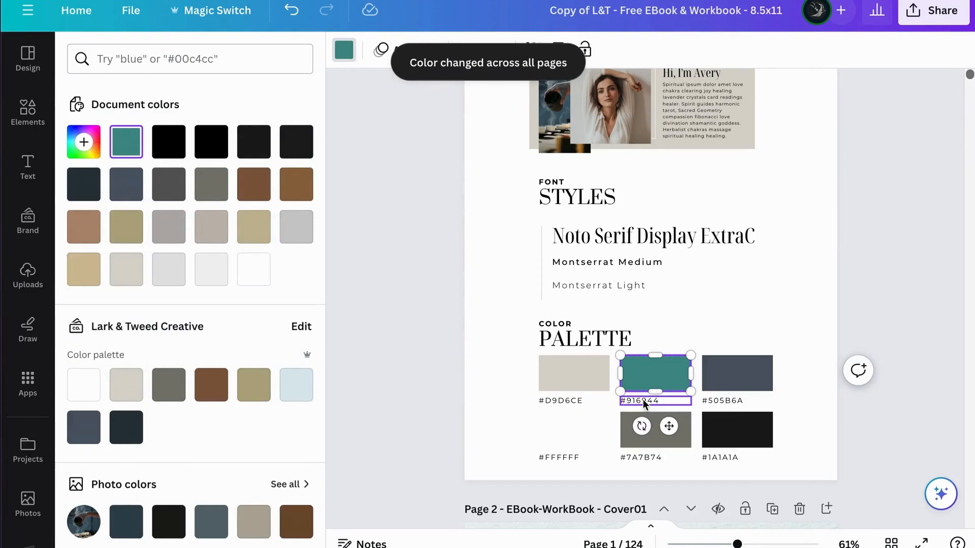
# Step: Copy the teal swatch's hex code and replace the label beneath the swatch with #44918C
pyautogui.click(84, 143)
pyautogui.hotkey('ctrl', 'c')
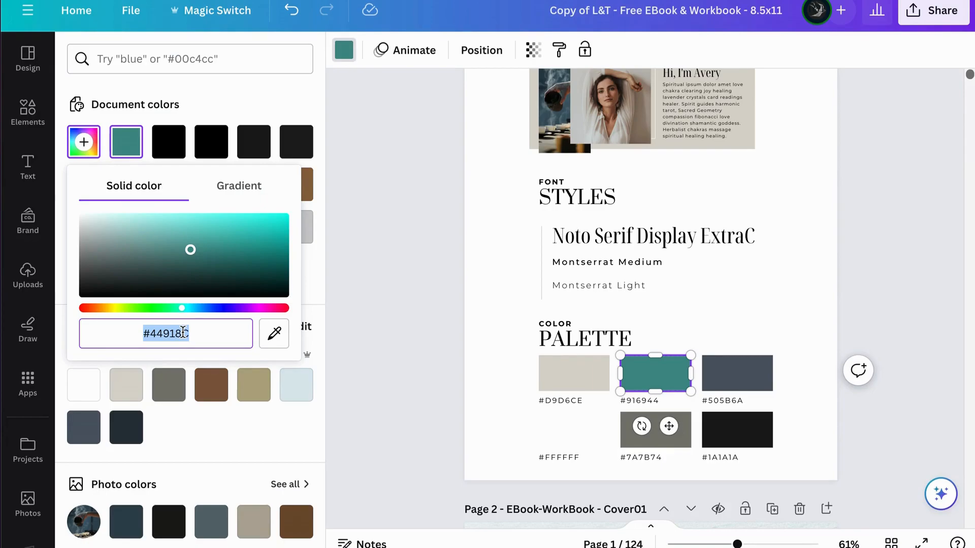
pyautogui.doubleClick(641, 400)
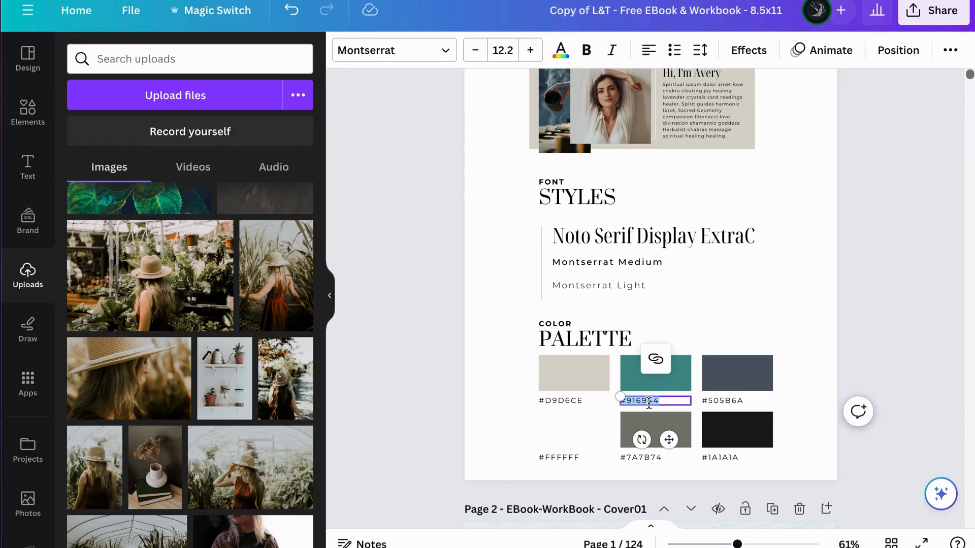
pyautogui.hotkey('ctrl', 'v')
pyautogui.click(827, 293)
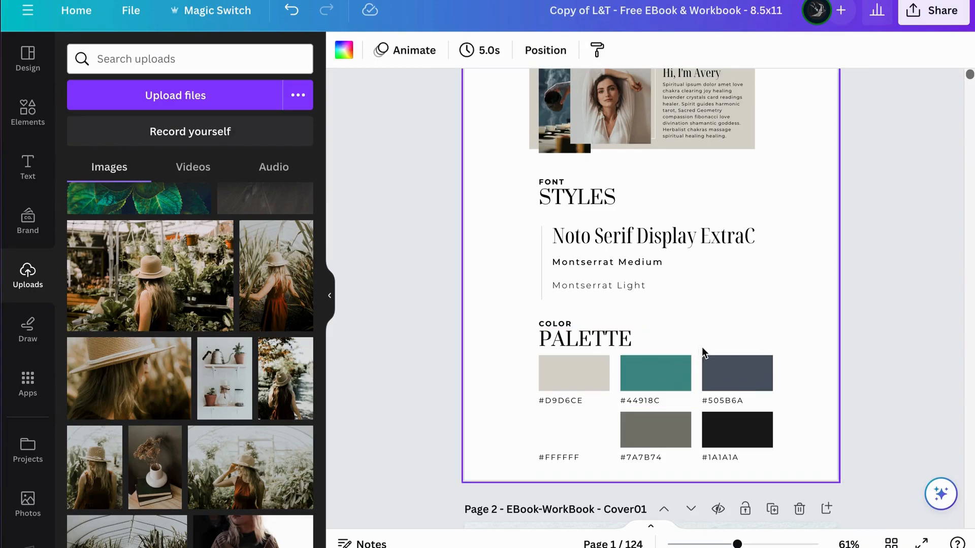
# Step: Recolor the brown "Sub-Title of Handbook Here" text on page 4 to document color #44918C and apply the change across all pages
pyautogui.scroll(1, 701, 349)
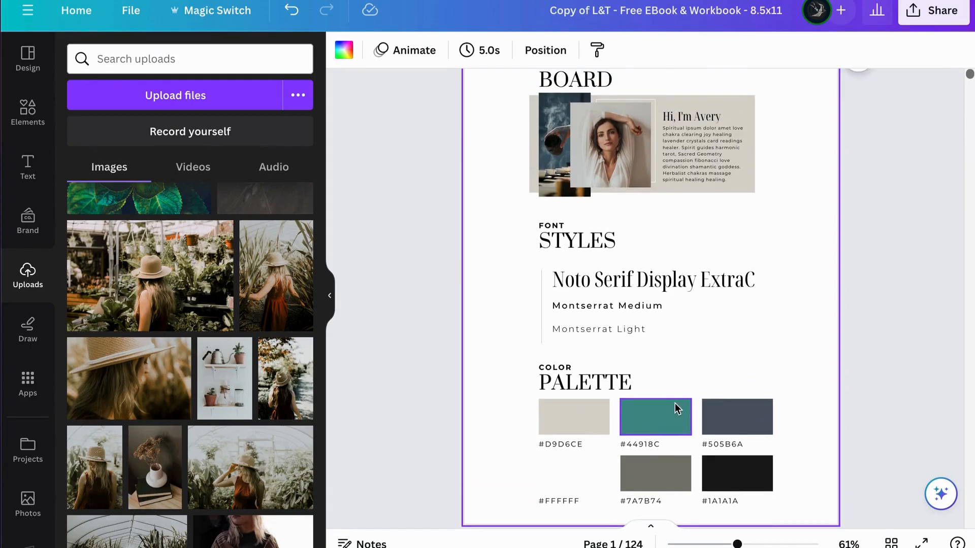
pyautogui.scroll(-20, 675, 402)
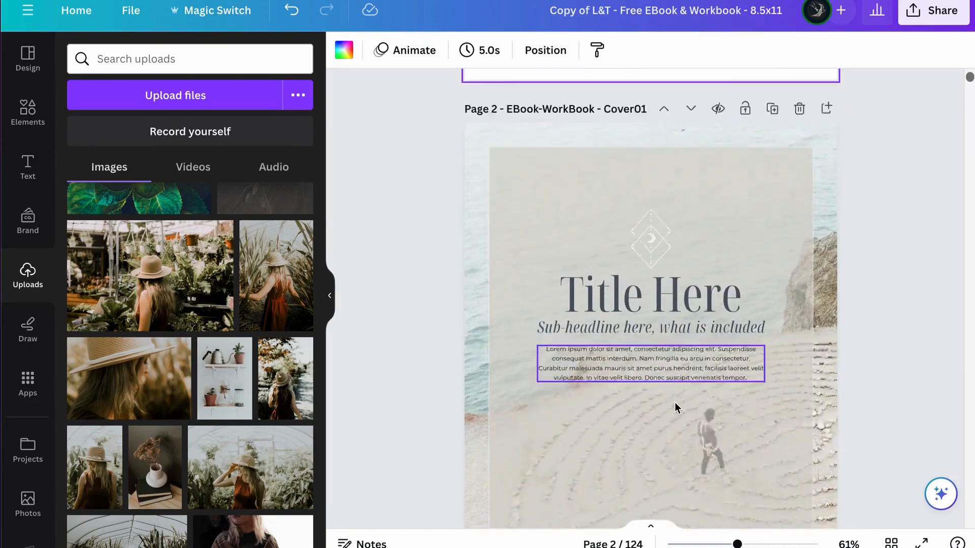
pyautogui.scroll(-10, 675, 403)
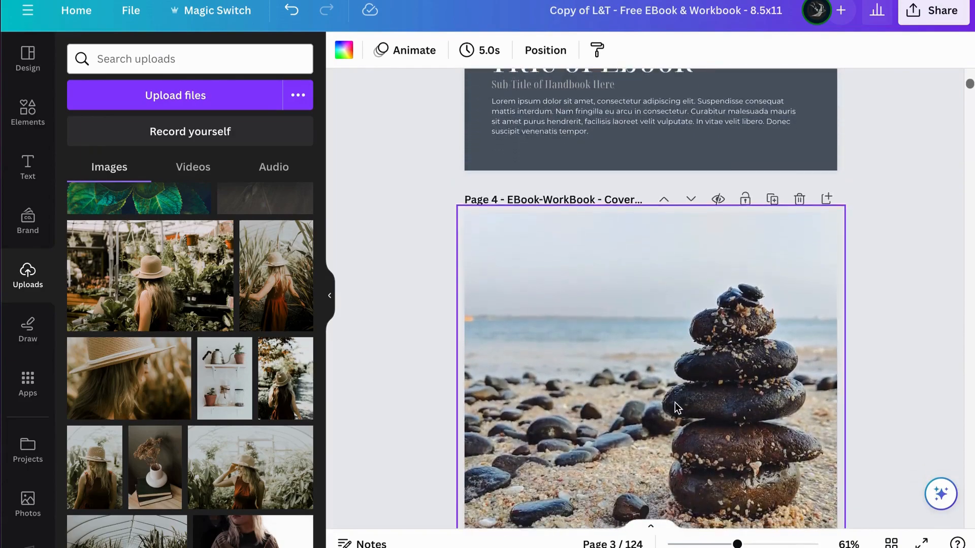
pyautogui.scroll(-1, 675, 404)
pyautogui.scroll(2, 675, 356)
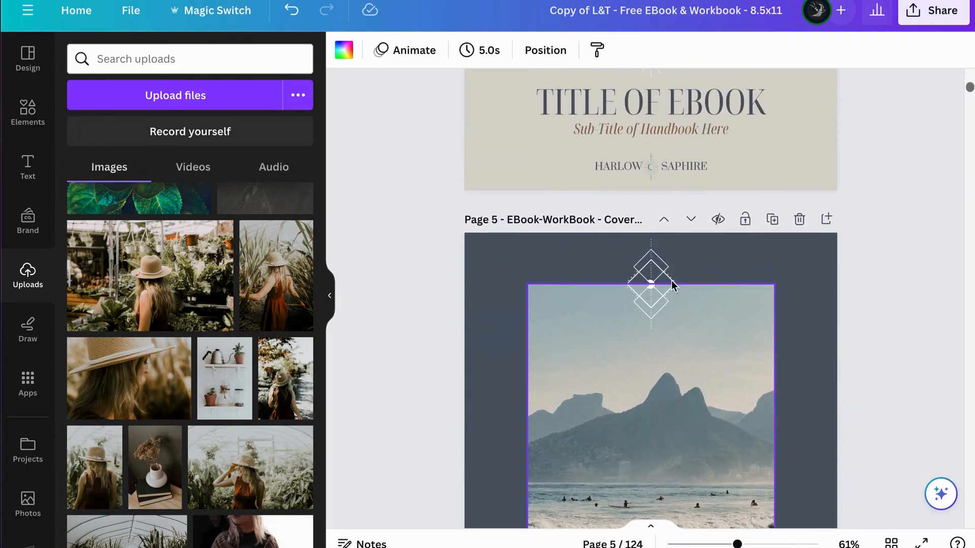
pyautogui.click(674, 133)
pyautogui.scroll(1, 662, 200)
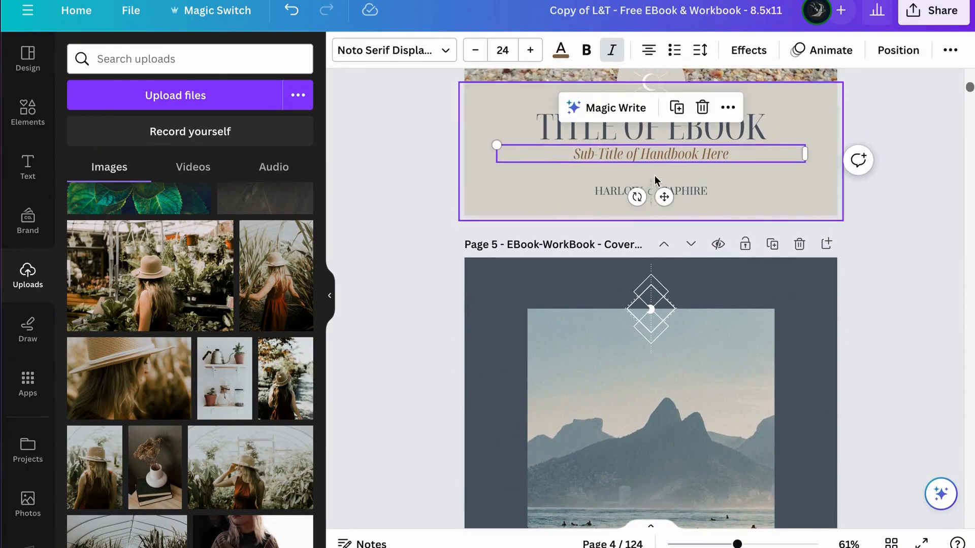
pyautogui.click(561, 49)
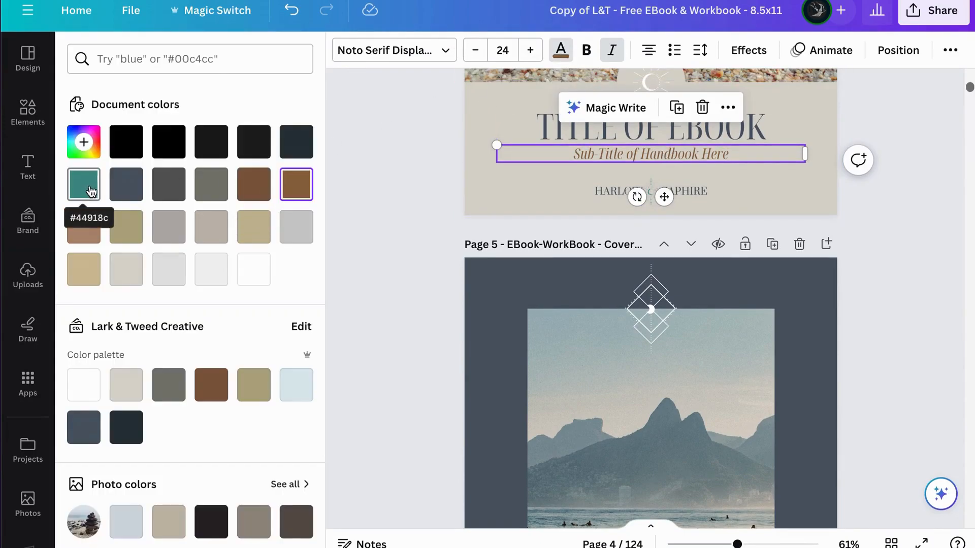
pyautogui.click(91, 192)
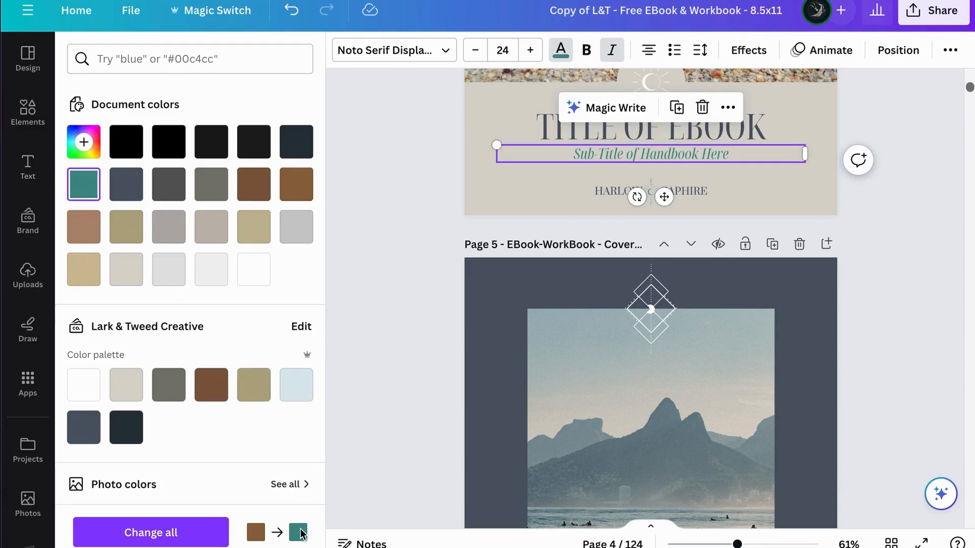
pyautogui.click(189, 534)
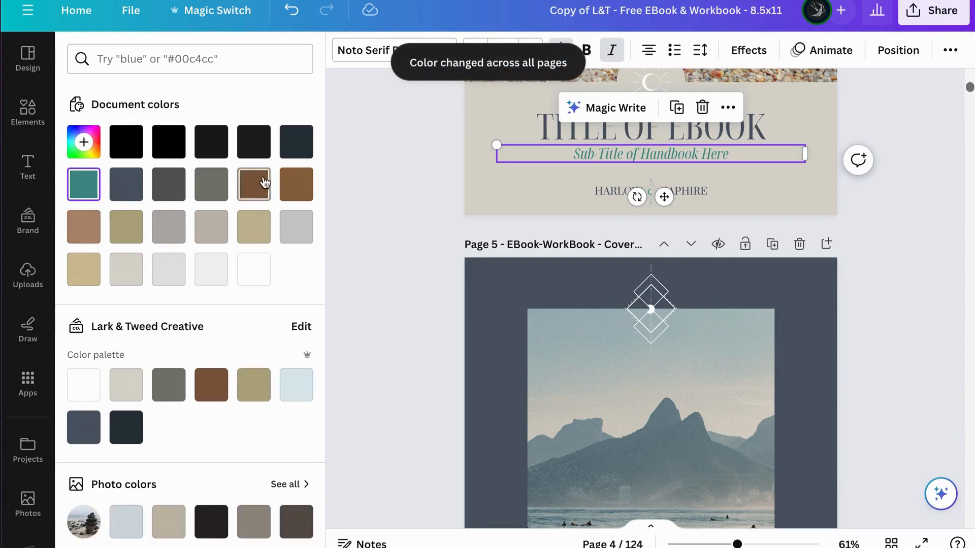
# Step: Check the text colors on the following cover pages and the table of contents
pyautogui.click(390, 280)
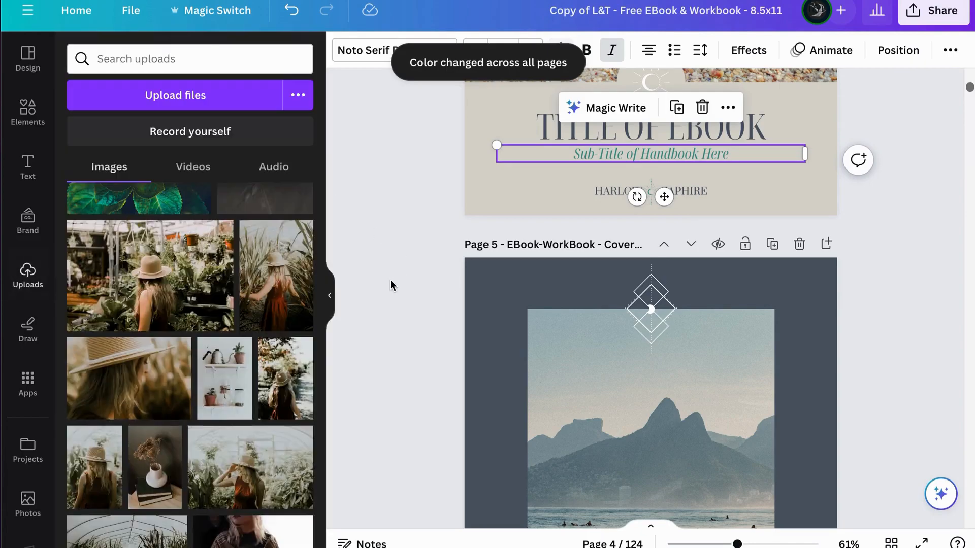
pyautogui.scroll(-10, 405, 326)
pyautogui.scroll(-15, 406, 327)
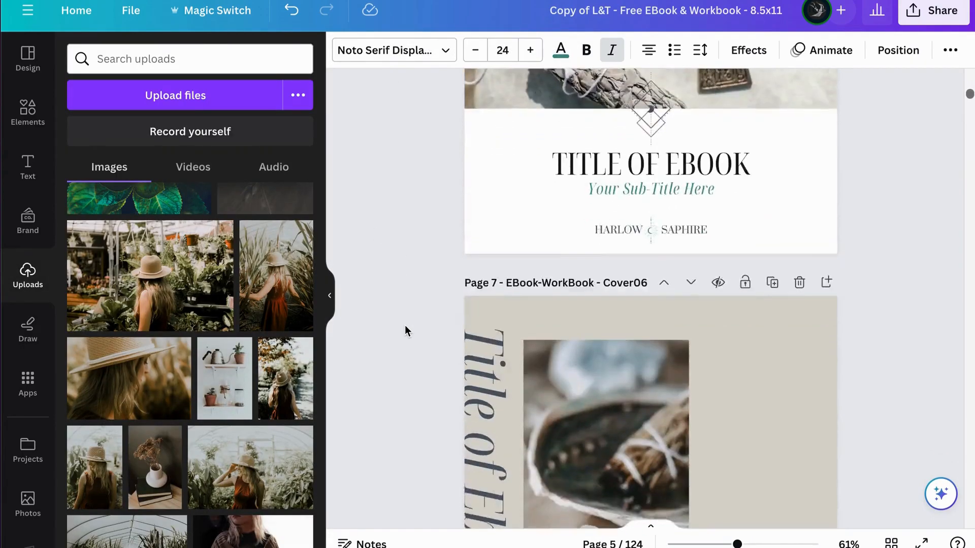
pyautogui.scroll(-15, 405, 326)
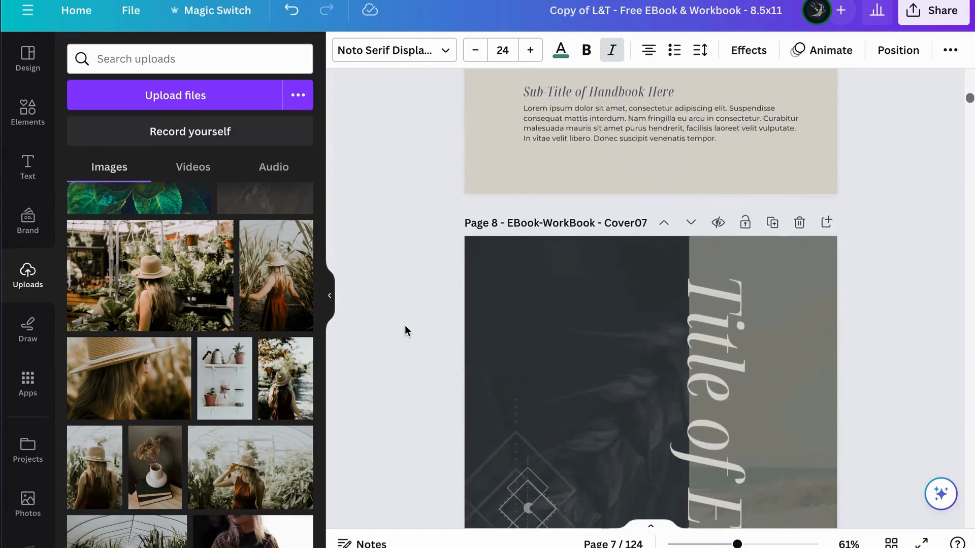
pyautogui.scroll(-15, 405, 326)
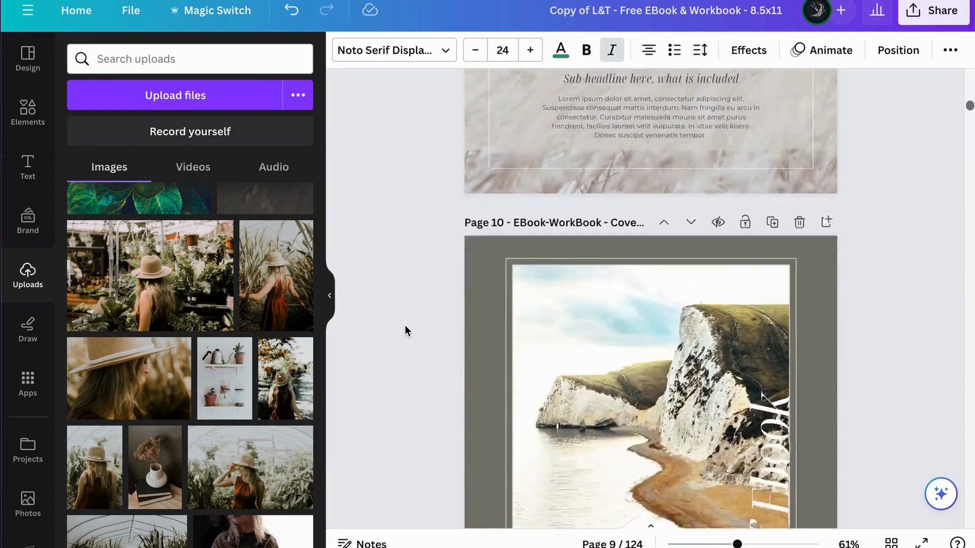
pyautogui.scroll(-15, 404, 332)
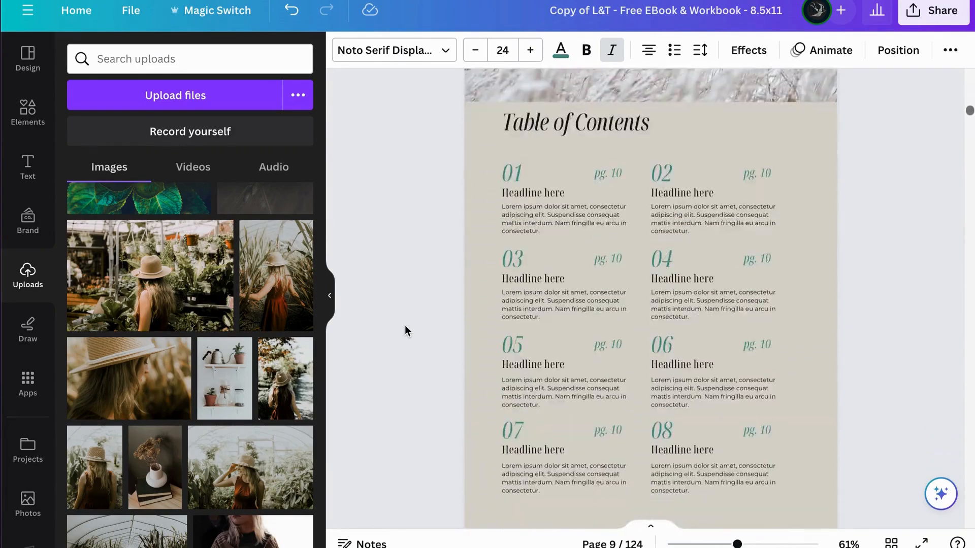
# Step: Recolor the slate #505B6A palette swatch on page 1 to dark green #3B5752 and apply the change across all pages
pyautogui.scroll(-8, 405, 332)
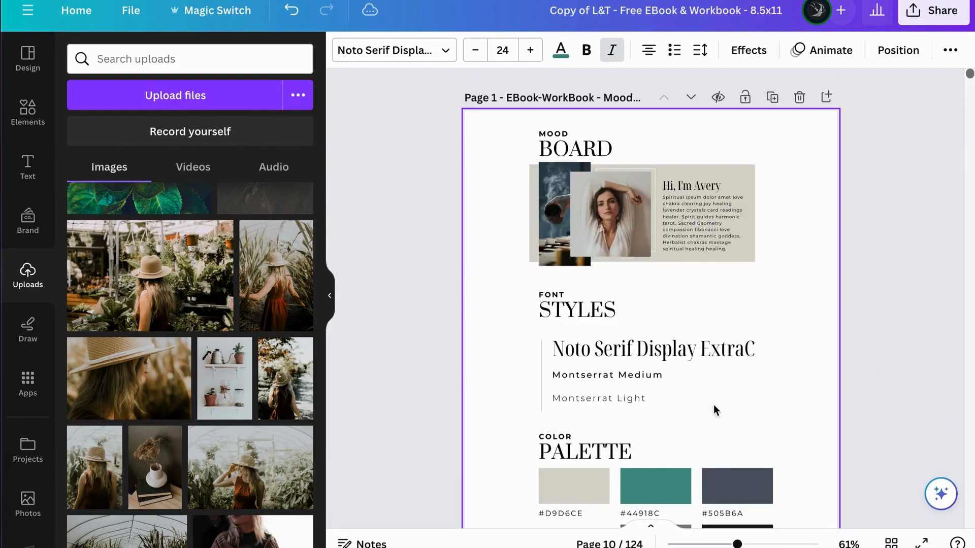
pyautogui.scroll(-1, 731, 465)
pyautogui.scroll(-1, 730, 465)
pyautogui.click(735, 431)
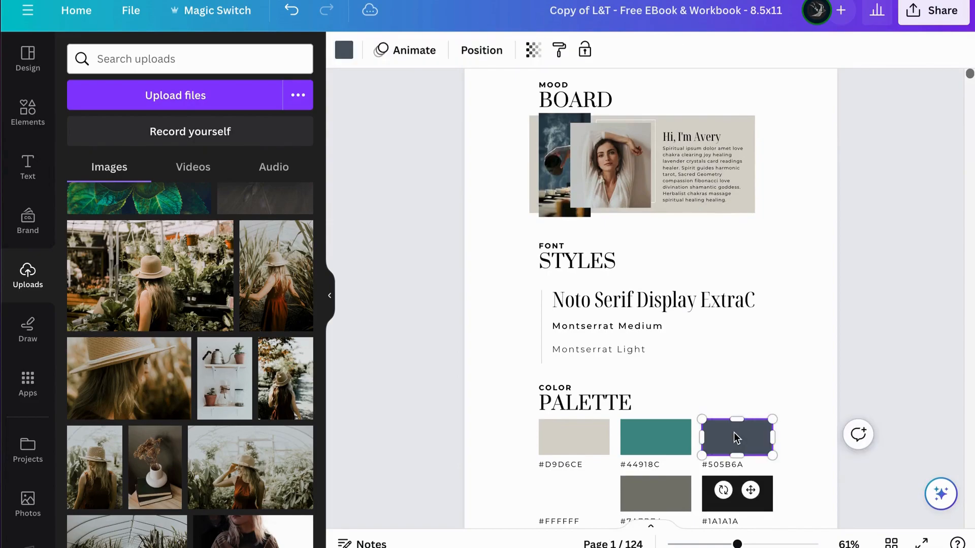
pyautogui.click(343, 49)
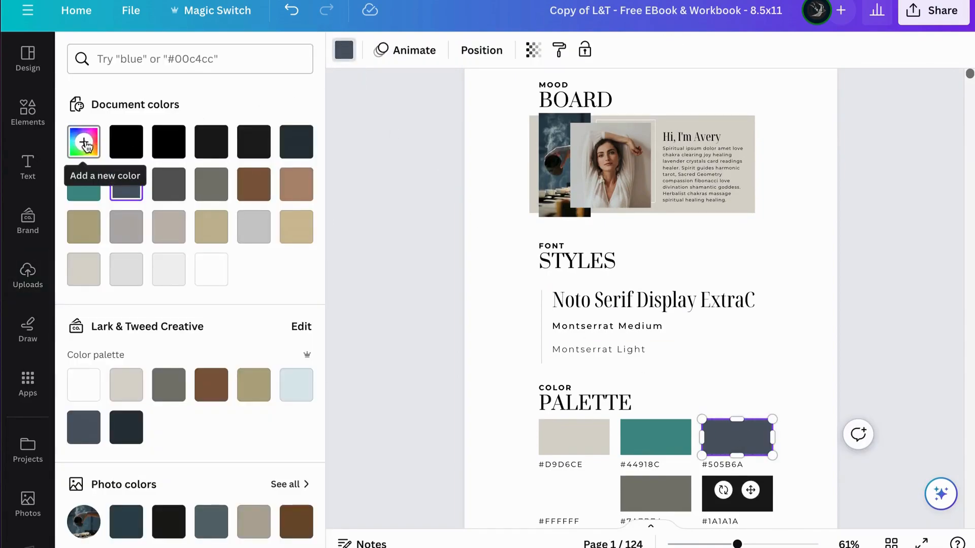
pyautogui.click(84, 142)
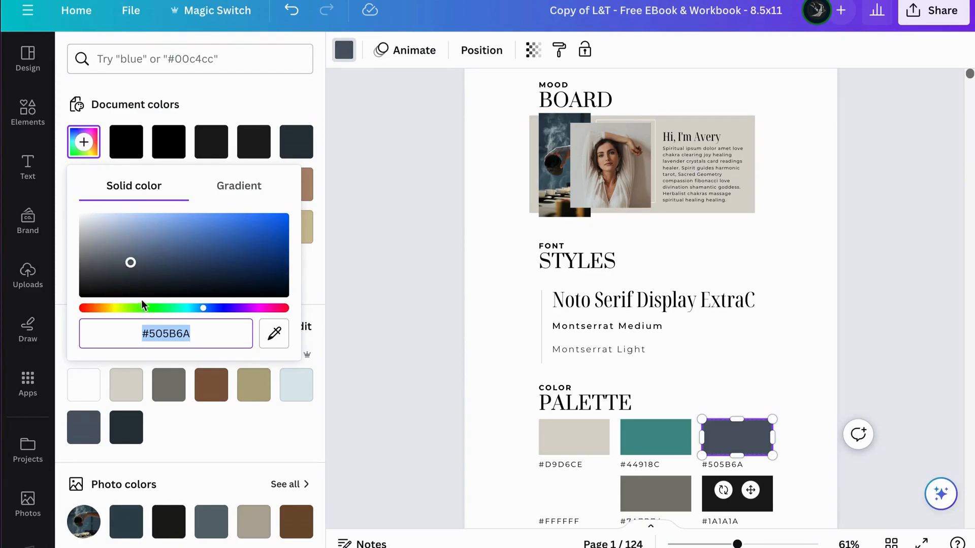
pyautogui.moveTo(205, 314)
pyautogui.mouseDown()
pyautogui.moveTo(173, 314)
pyautogui.moveTo(210, 314)
pyautogui.moveTo(188, 315)
pyautogui.mouseUp()
pyautogui.moveTo(133, 266)
pyautogui.mouseDown()
pyautogui.moveTo(122, 273)
pyautogui.moveTo(145, 269)
pyautogui.mouseUp()
pyautogui.moveTo(190, 315)
pyautogui.mouseDown()
pyautogui.moveTo(200, 314)
pyautogui.moveTo(158, 313)
pyautogui.moveTo(179, 312)
pyautogui.mouseUp()
pyautogui.click(274, 118)
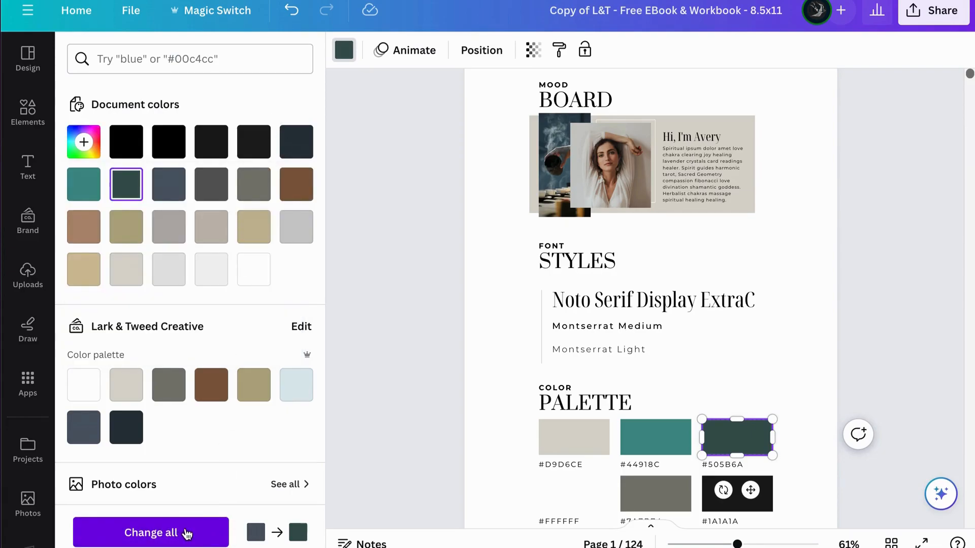
pyautogui.click(186, 533)
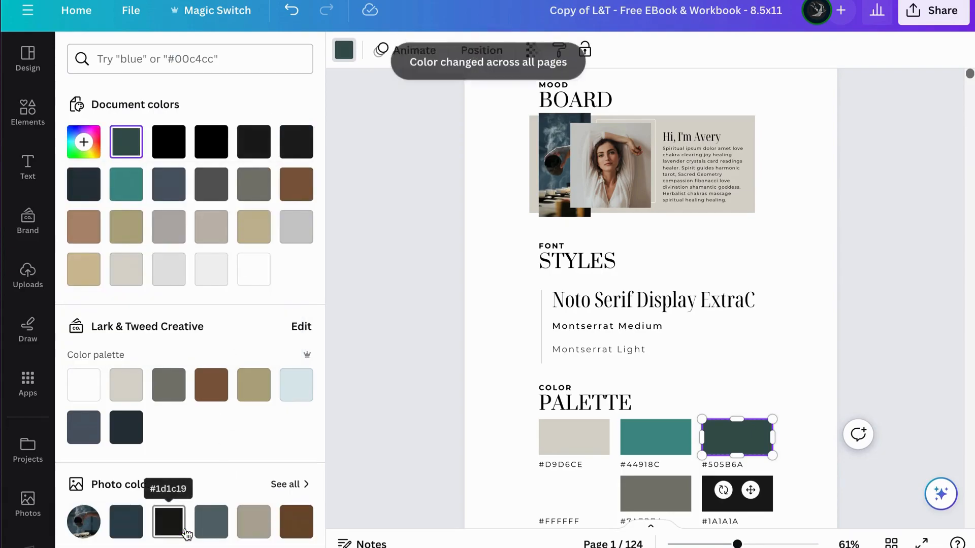
# Step: Copy the dark green swatch's hex code and replace the label beneath the swatch with #3B5752
pyautogui.click(84, 143)
pyautogui.hotkey('ctrl', 'c')
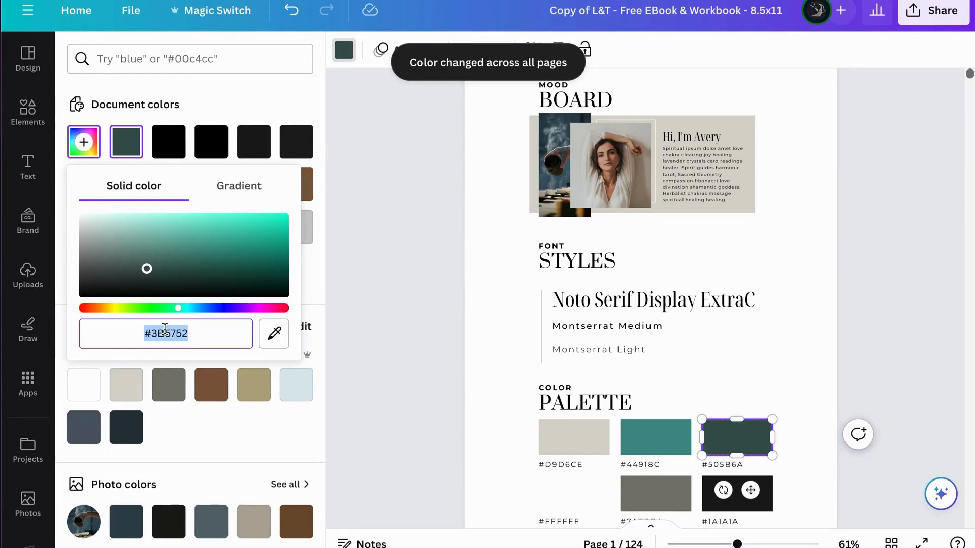
pyautogui.click(723, 466)
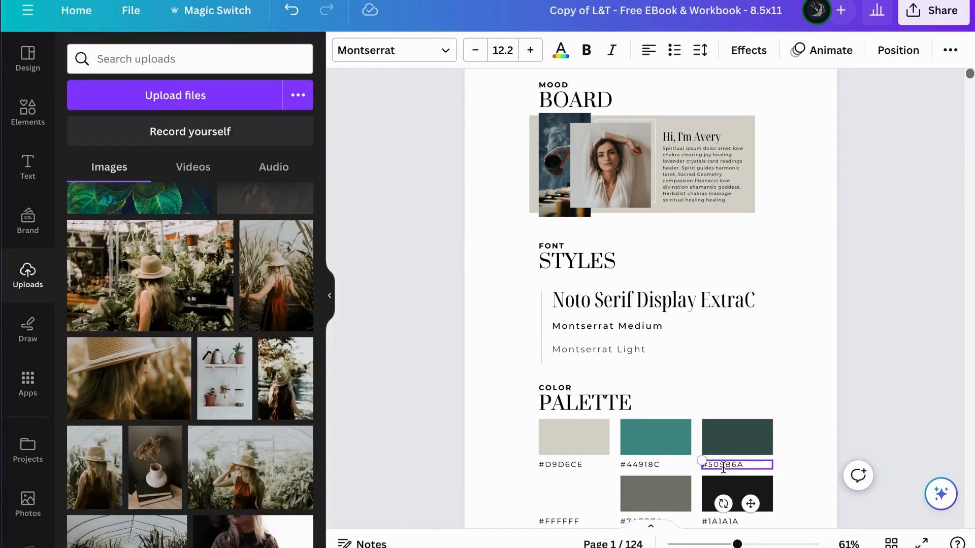
pyautogui.hotkey('ctrl', 'v')
pyautogui.hotkey('ctrl', 'a')
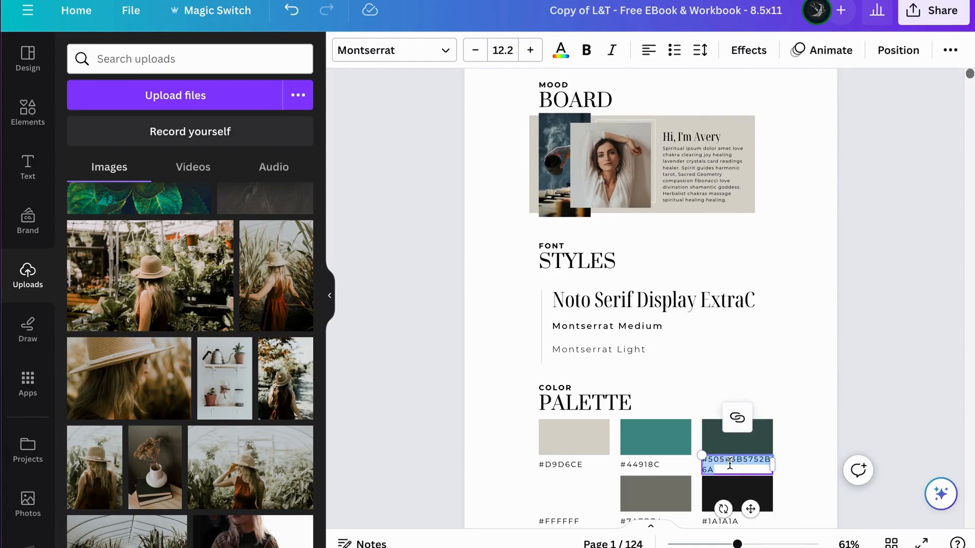
pyautogui.hotkey('ctrl', 'v')
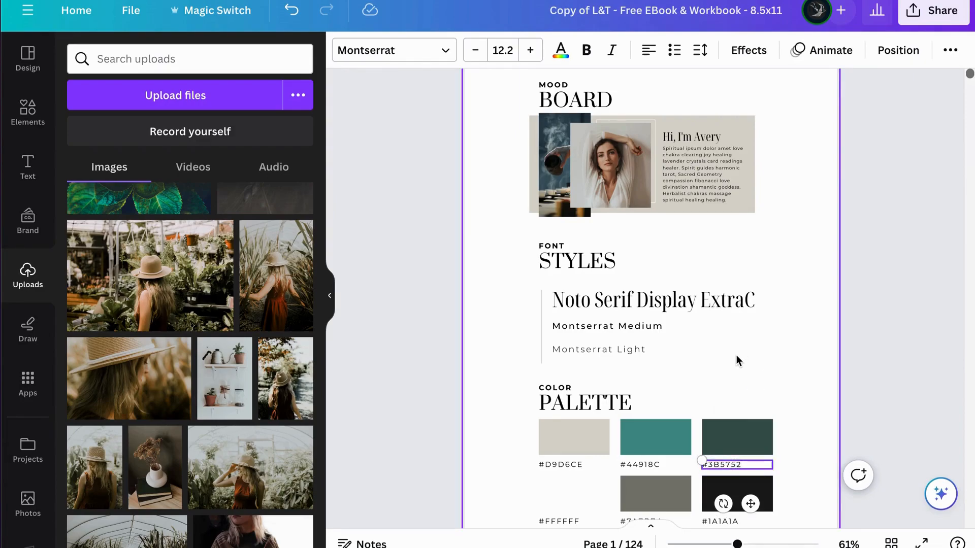
pyautogui.click(737, 355)
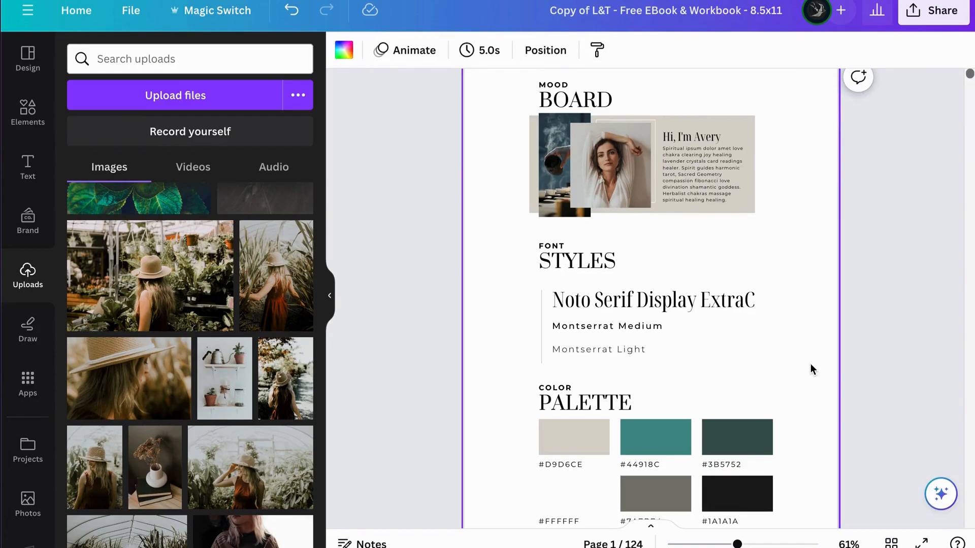
# Step: Check the dark green color on the following cover pages and return to the mood board page
pyautogui.scroll(-8, 803, 370)
pyautogui.scroll(-15, 803, 372)
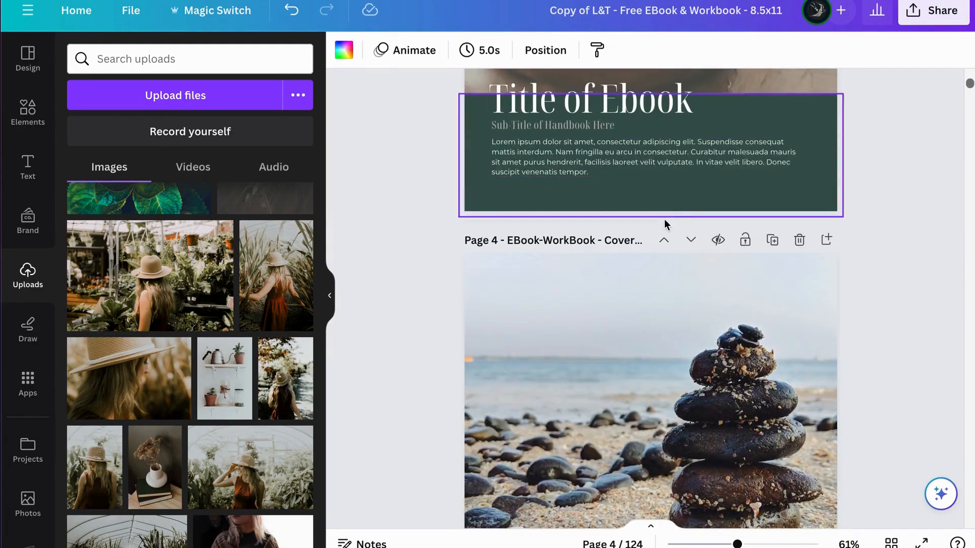
pyautogui.scroll(-12, 666, 224)
pyautogui.scroll(-15, 666, 223)
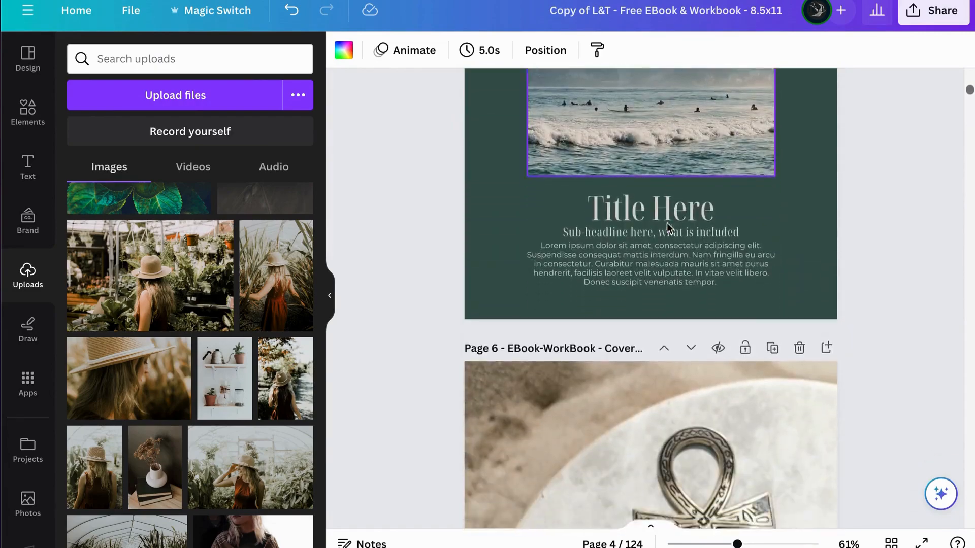
pyautogui.scroll(20, 667, 231)
pyautogui.scroll(20, 667, 236)
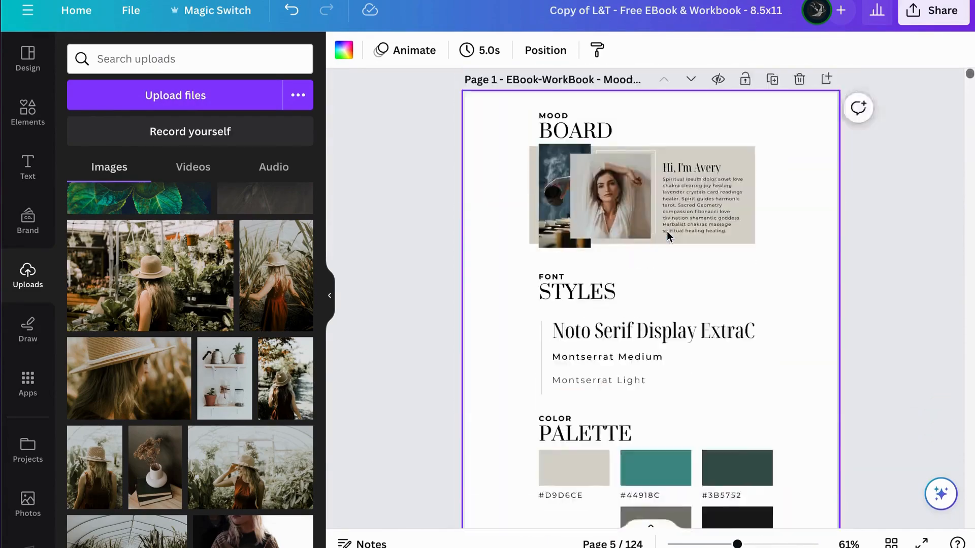
pyautogui.scroll(-3, 667, 236)
pyautogui.scroll(3, 667, 236)
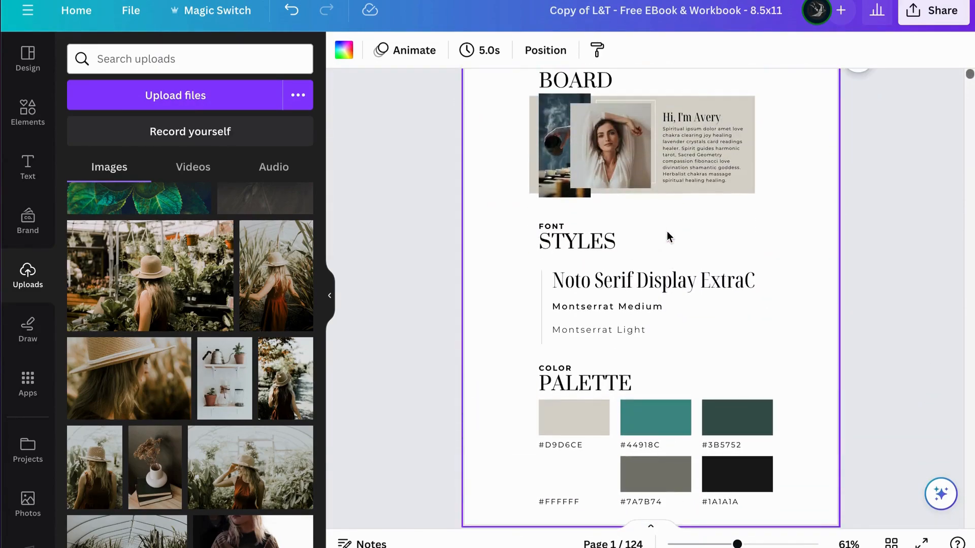
# Step: Change the font of the "Noto Serif Display ExtraC" sample text to Playfair Display and apply it across the whole design
pyautogui.click(620, 279)
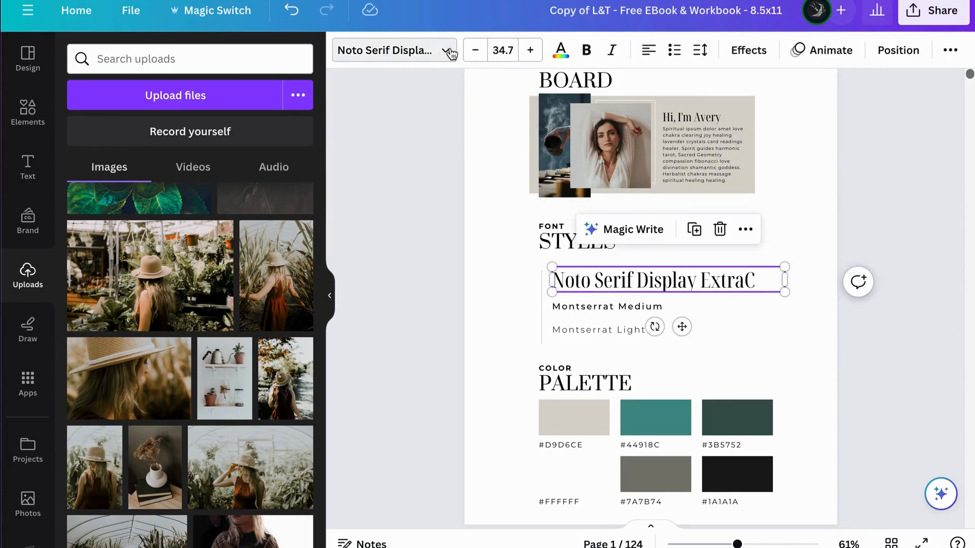
pyautogui.click(444, 50)
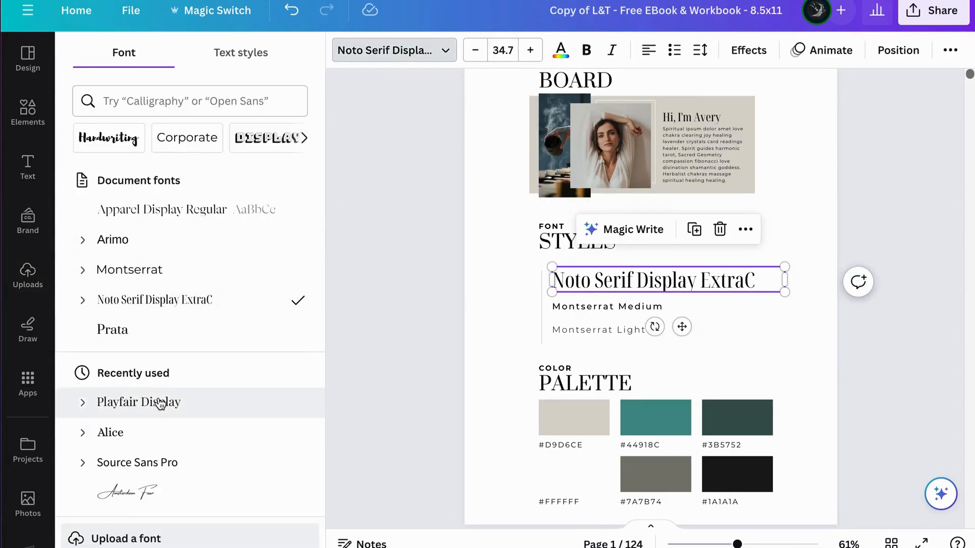
pyautogui.click(138, 402)
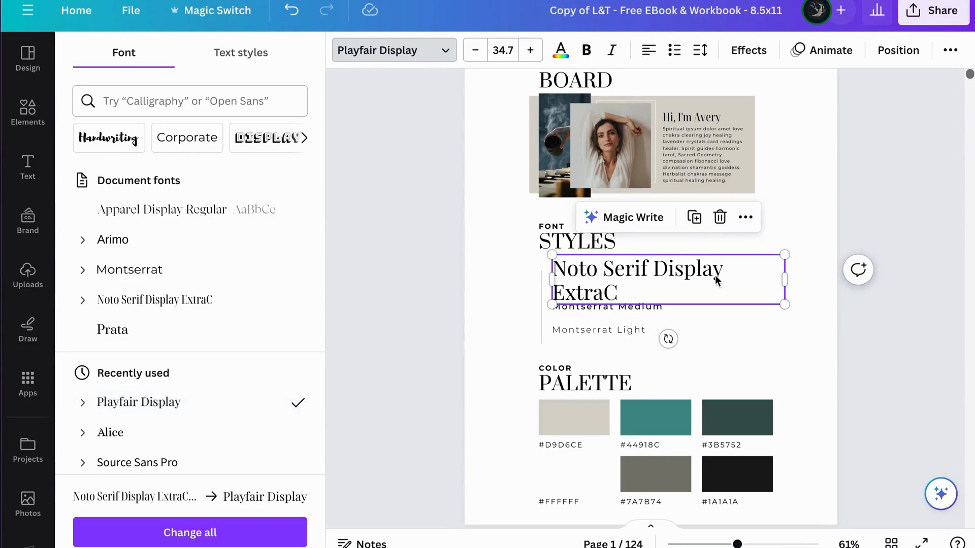
pyautogui.click(209, 536)
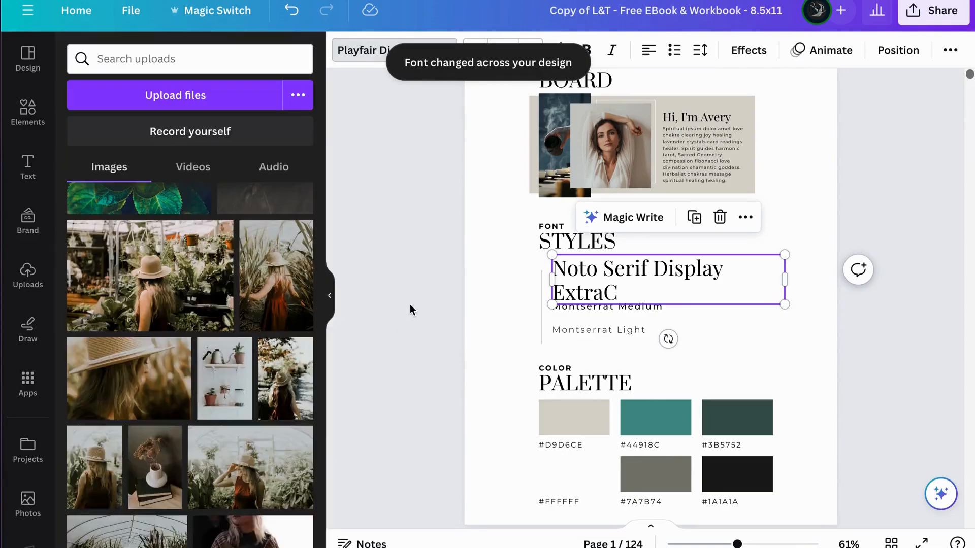
# Step: Replace the heading font sample text under Font Styles with "Playfair Display"
pyautogui.click(592, 279)
pyautogui.tripleClick(592, 296)
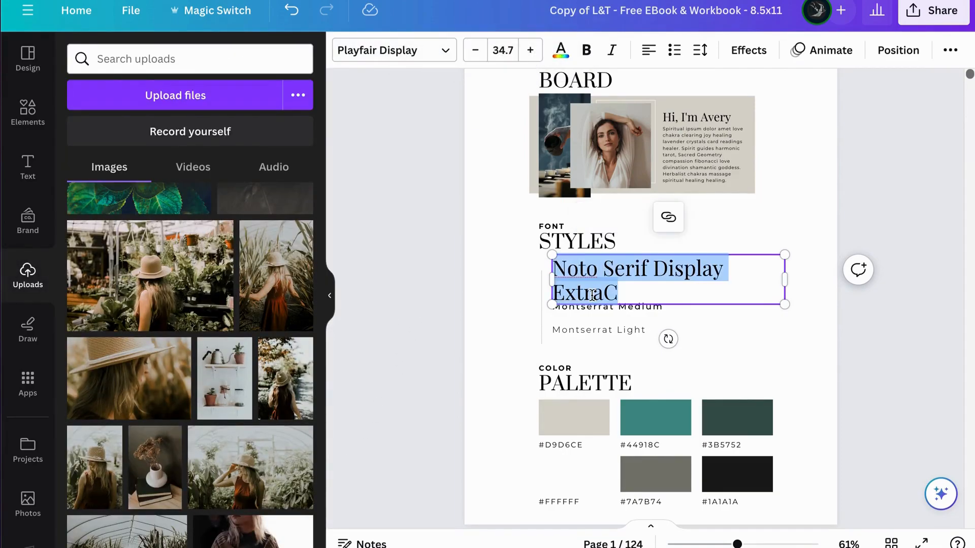
pyautogui.write('PLayfa')
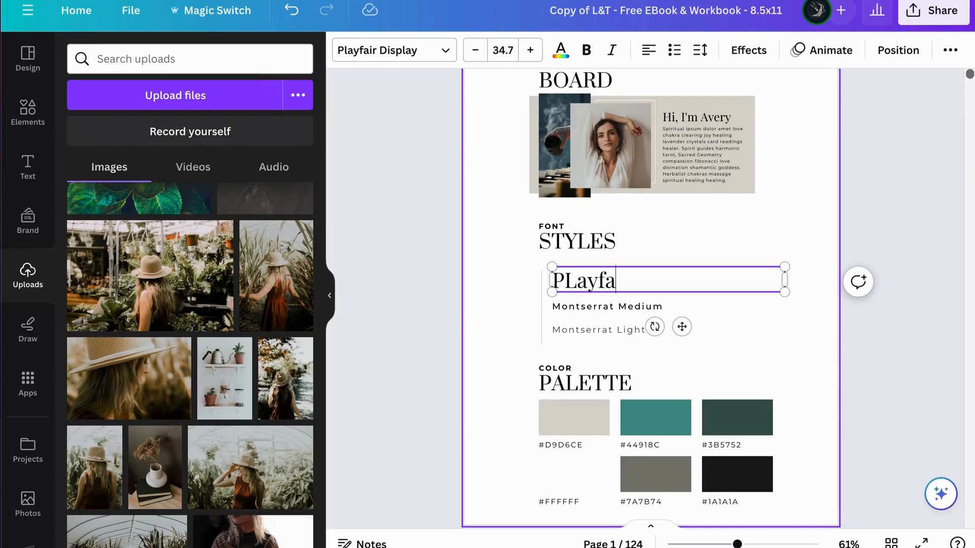
pyautogui.press('BackSpace')
pyautogui.press('BackSpace')
pyautogui.write('layfair Display')
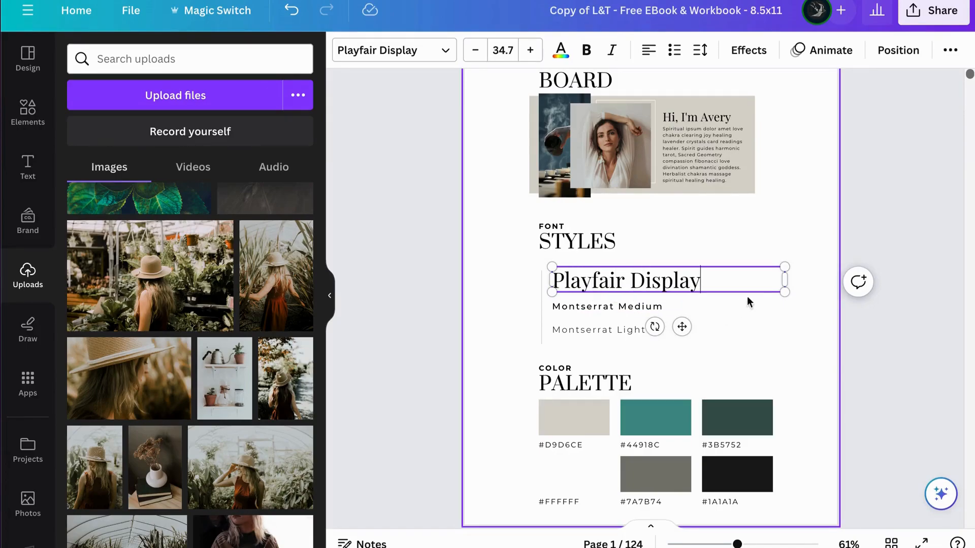
pyautogui.click(803, 231)
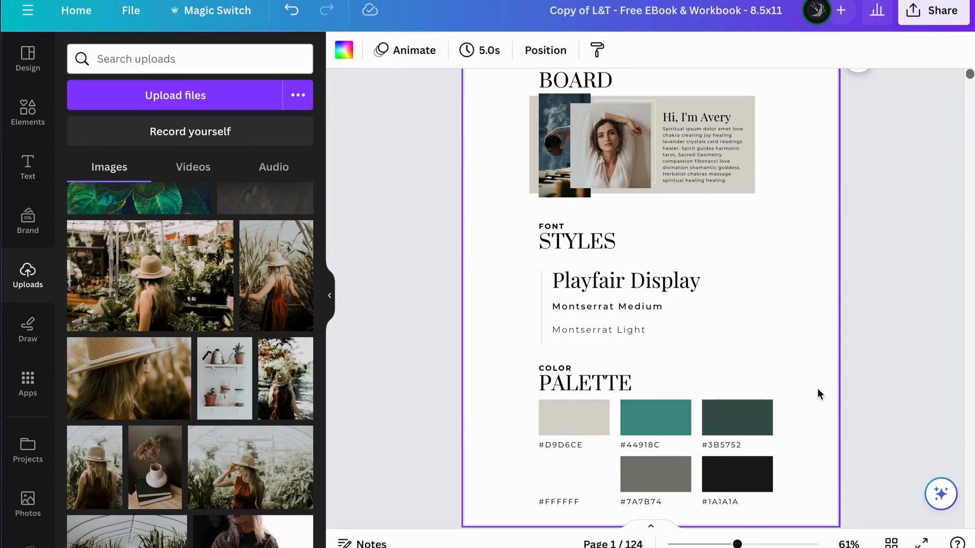
# Step: Check the heading font on the cover designs on pages 2 and 3
pyautogui.scroll(-5, 817, 394)
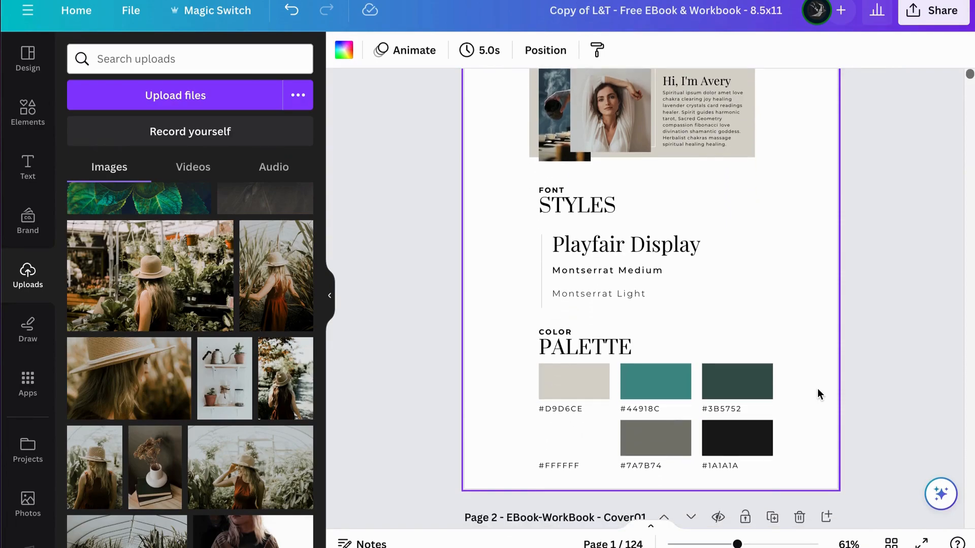
pyautogui.scroll(-10, 817, 390)
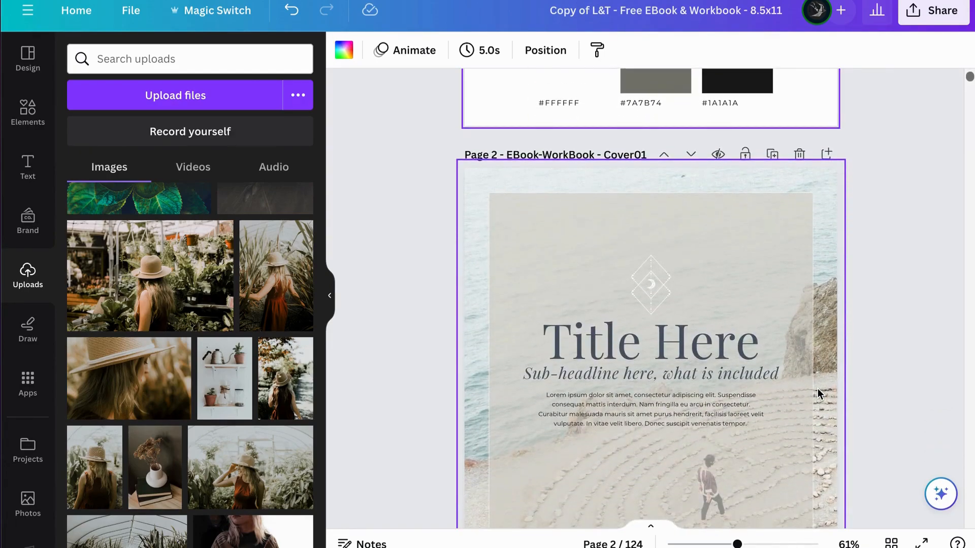
pyautogui.scroll(-14, 818, 390)
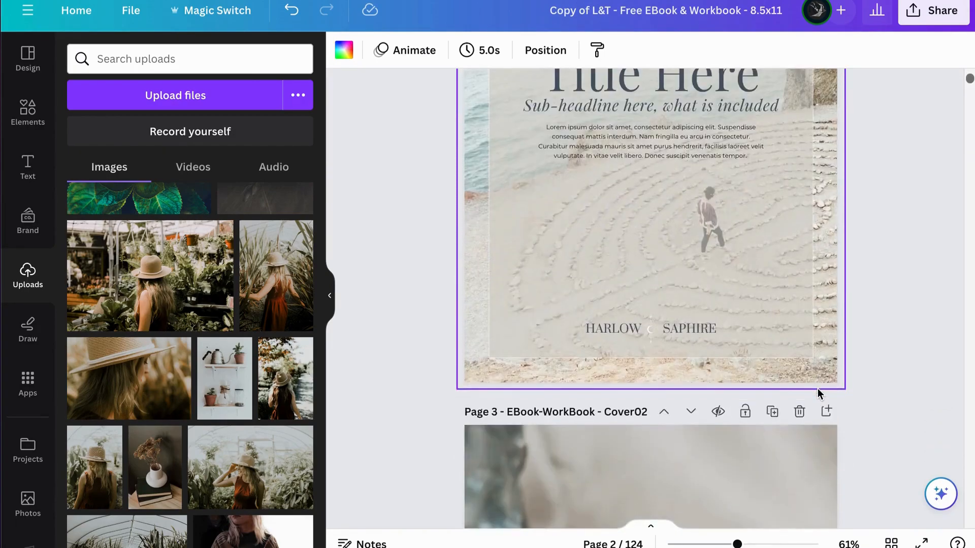
pyautogui.scroll(-14, 818, 388)
pyautogui.scroll(7, 817, 389)
pyautogui.scroll(-1, 817, 389)
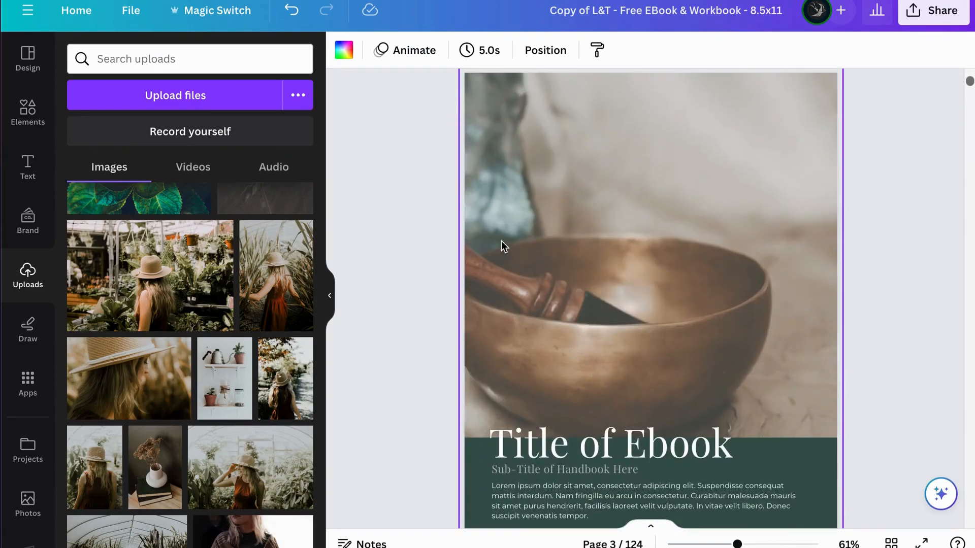
pyautogui.scroll(2, 518, 241)
# Step: Try to place the dried-flower vase photo on the page 3 cover over the full-page overlay, and undo it
pyautogui.click(623, 257)
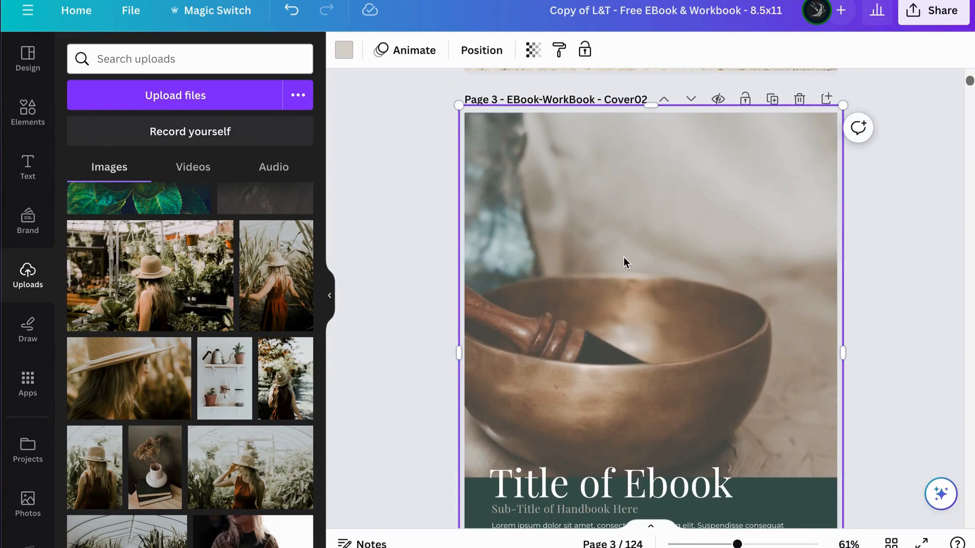
pyautogui.scroll(-1, 635, 368)
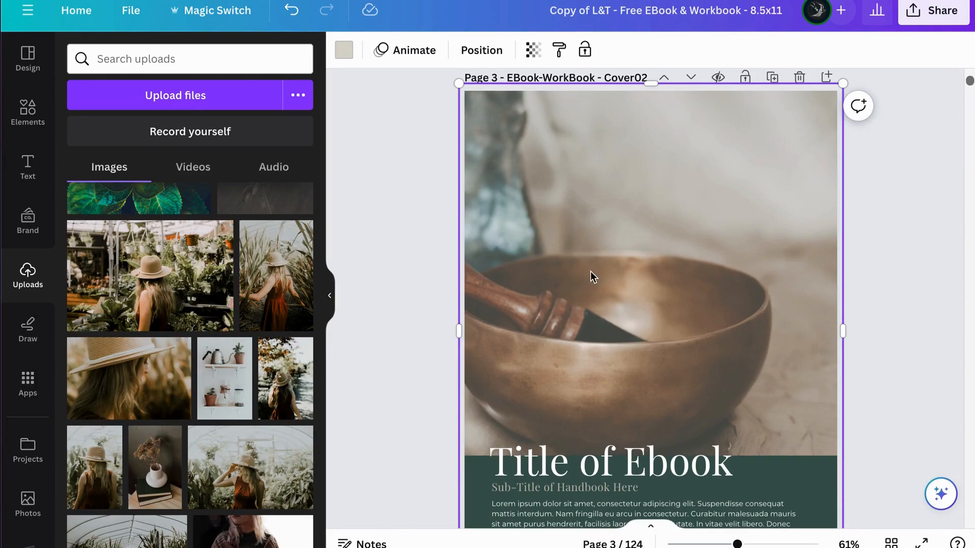
pyautogui.moveTo(159, 478); pyautogui.dragTo(548, 305)
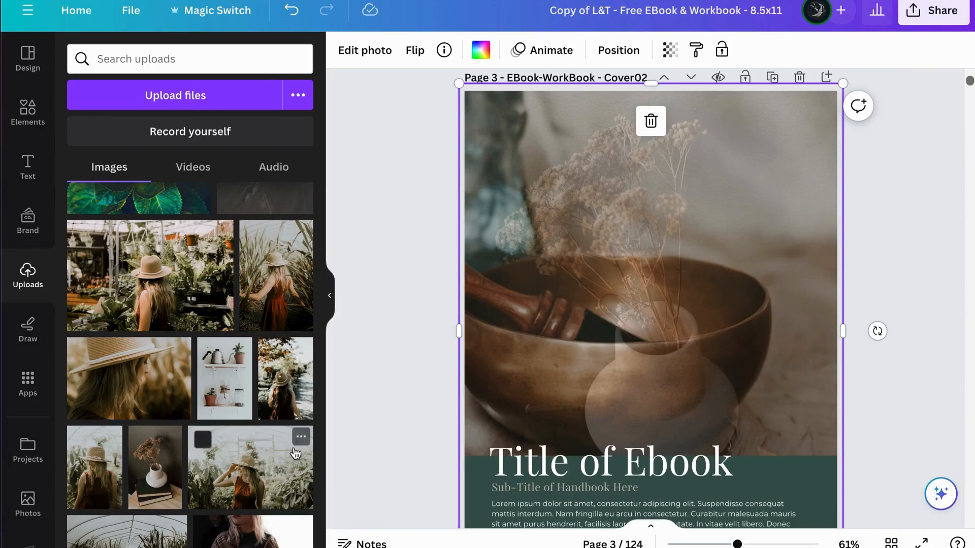
pyautogui.hotkey('ctrl', 'z')
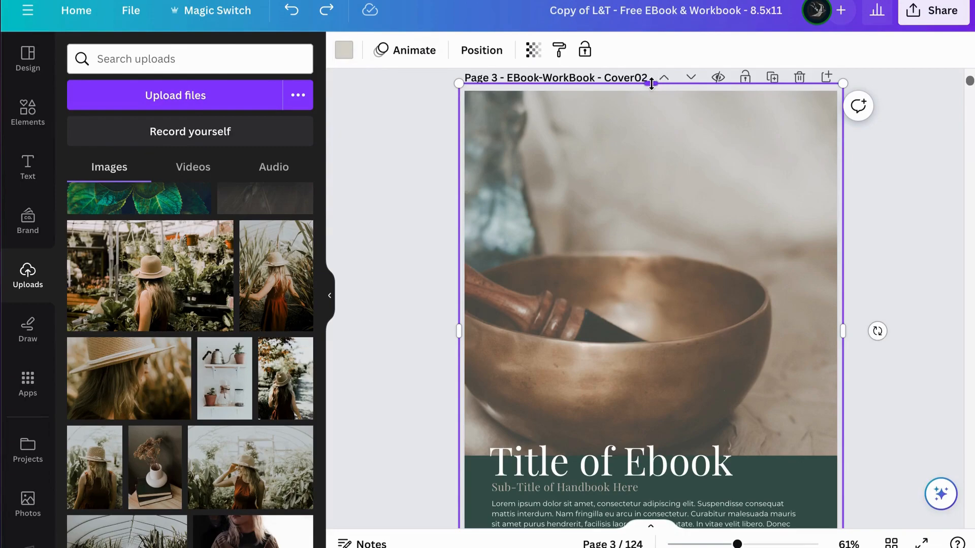
# Step: Shorten the page 3 overlay from its upper edge to expose the background photo, and replace that photo with the dried-flower vase image
pyautogui.moveTo(652, 82); pyautogui.dragTo(660, 178)
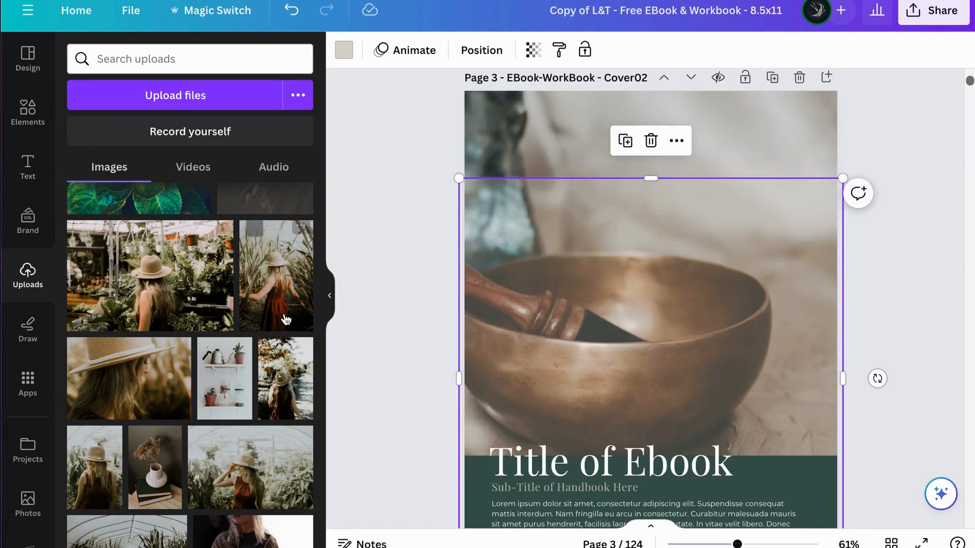
pyautogui.moveTo(157, 472); pyautogui.dragTo(485, 137)
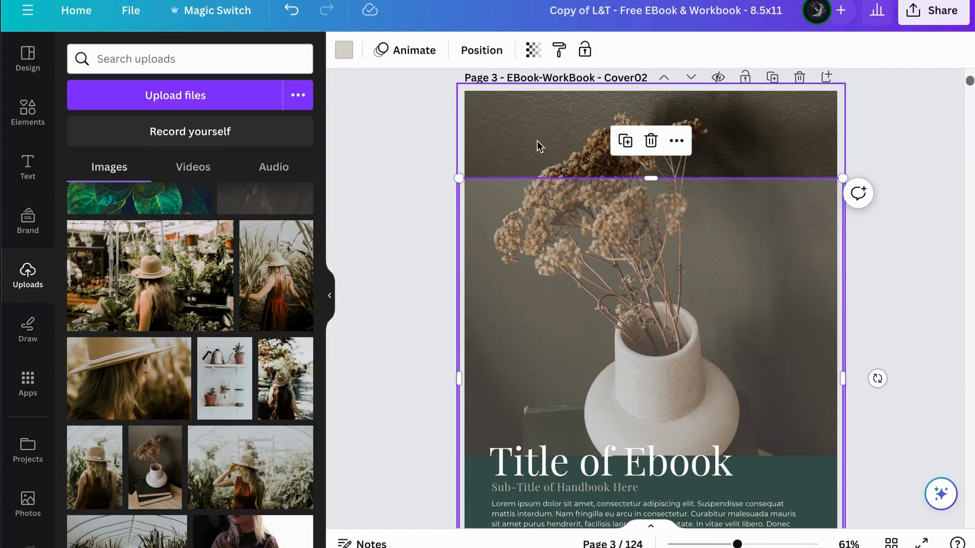
# Step: Shift the dried-flower vase photo upward within its crop on the page 3 cover
pyautogui.keyDown('ctrl'); pyautogui.scroll(-3, 538, 141); pyautogui.keyUp('ctrl')
pyautogui.keyDown('ctrl'); pyautogui.scroll(-1, 537, 142); pyautogui.keyUp('ctrl')
pyautogui.click(571, 146)
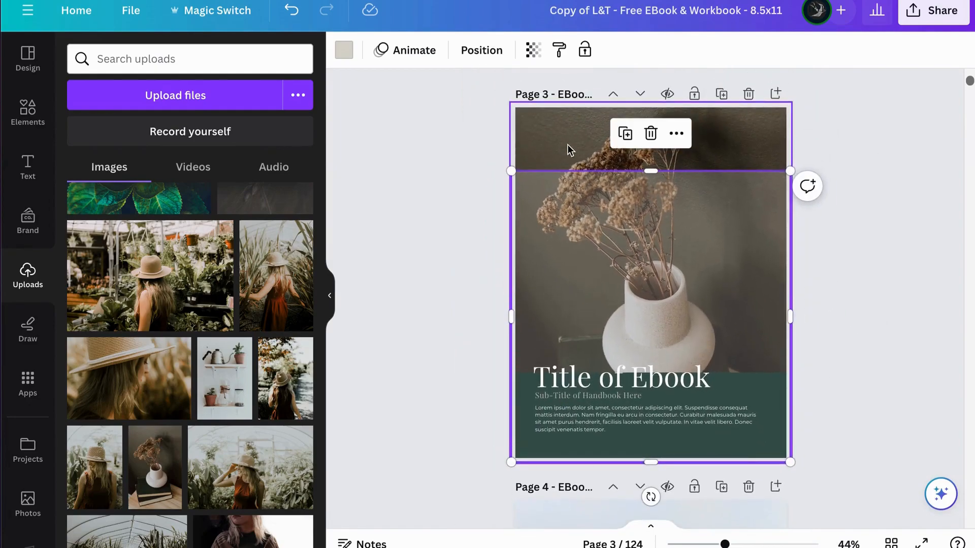
pyautogui.doubleClick(558, 138)
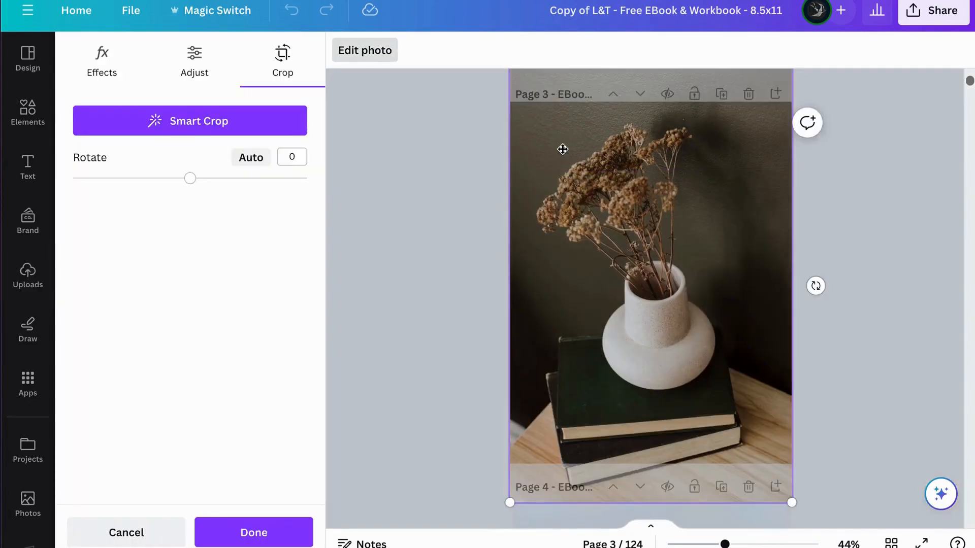
pyautogui.moveTo(562, 134); pyautogui.dragTo(562, 96)
pyautogui.moveTo(561, 78); pyautogui.dragTo(562, 81)
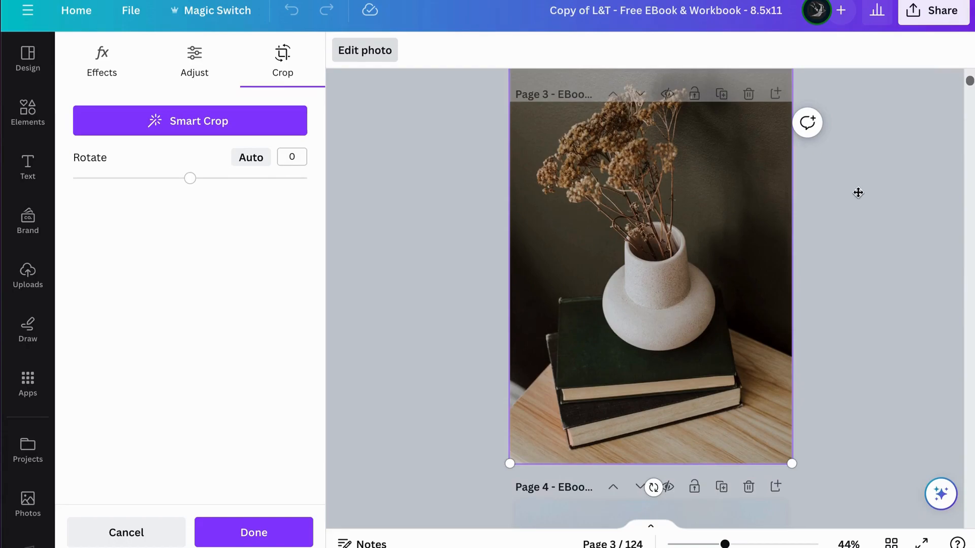
pyautogui.click(860, 194)
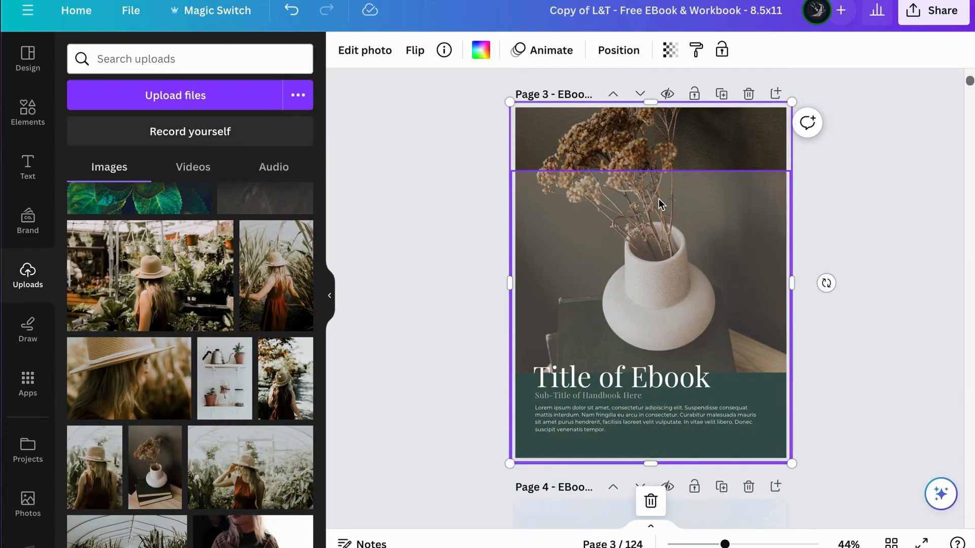
# Step: Extend the upper edge of the page 3 overlay back to the top of the page so it covers the whole photo
pyautogui.scroll(1, 655, 199)
pyautogui.click(813, 239)
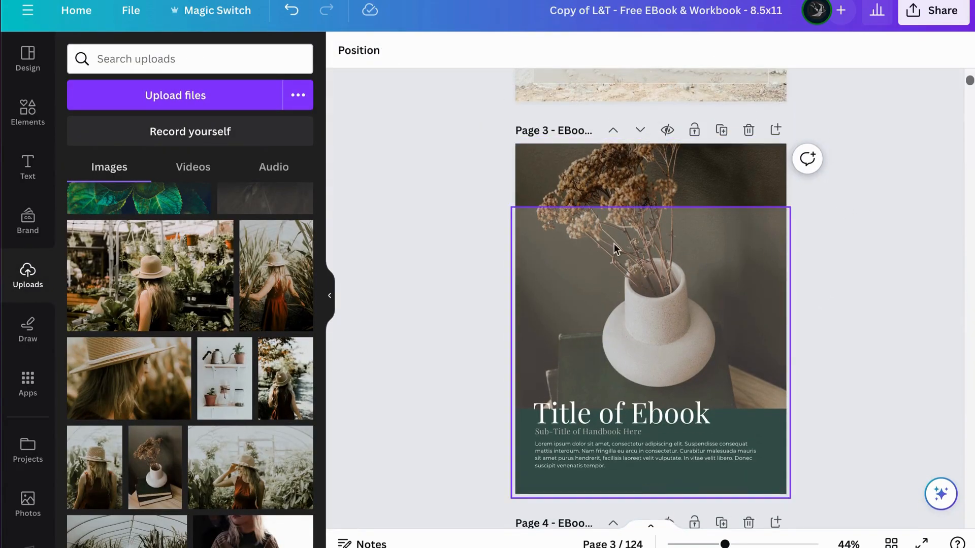
pyautogui.click(663, 224)
pyautogui.moveTo(650, 207); pyautogui.dragTo(646, 137)
pyautogui.click(860, 218)
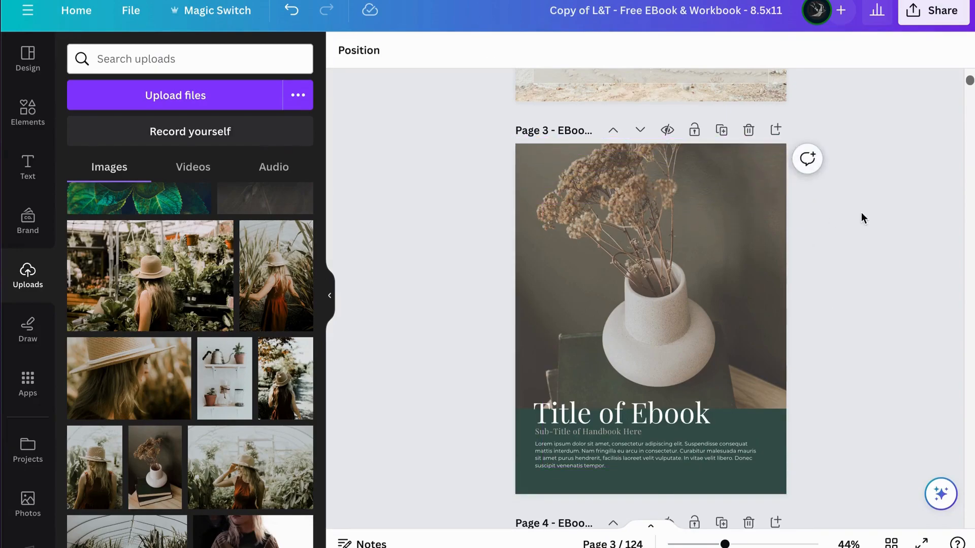
pyautogui.scroll(3, 717, 312)
pyautogui.scroll(-2, 718, 304)
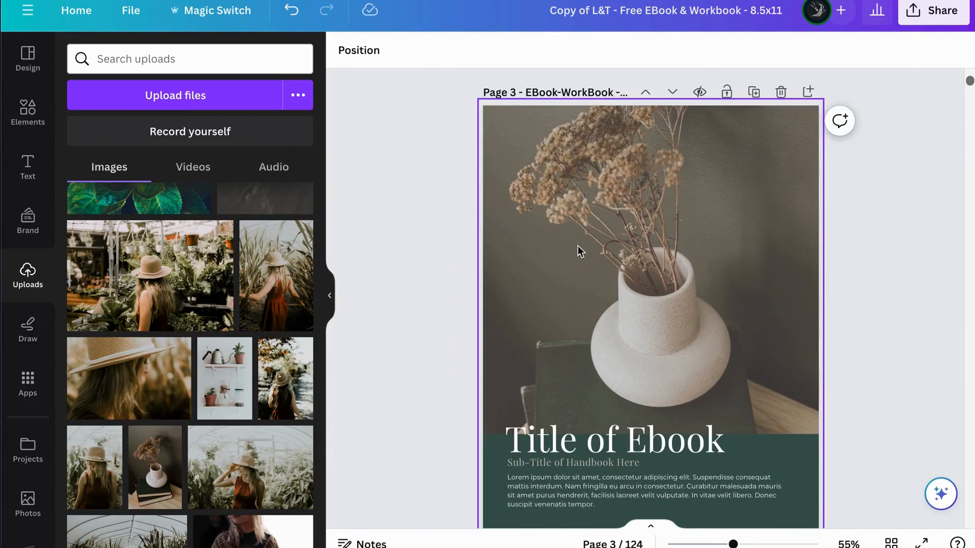
pyautogui.click(542, 236)
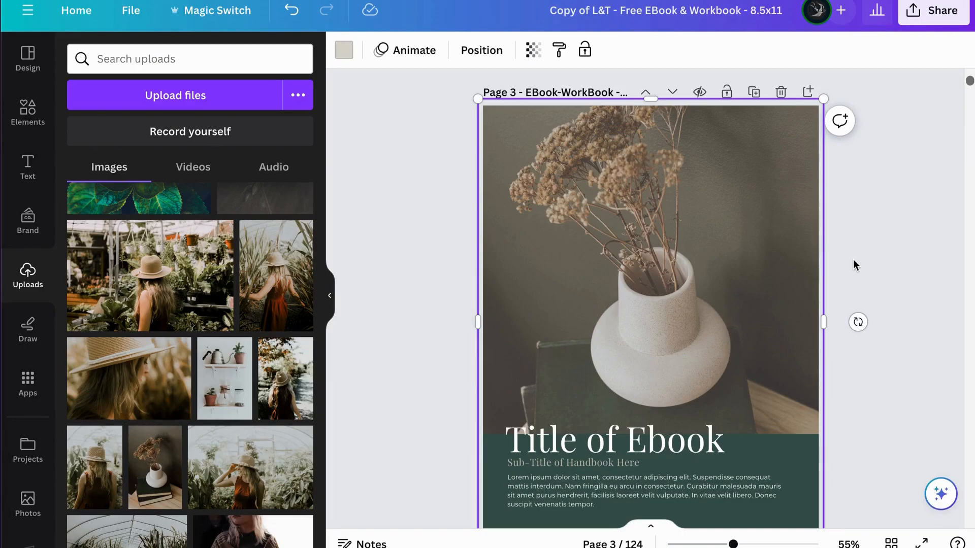
# Step: Review the palette and heading font across the cover designs on pages 2 to 9
pyautogui.scroll(-3, 854, 264)
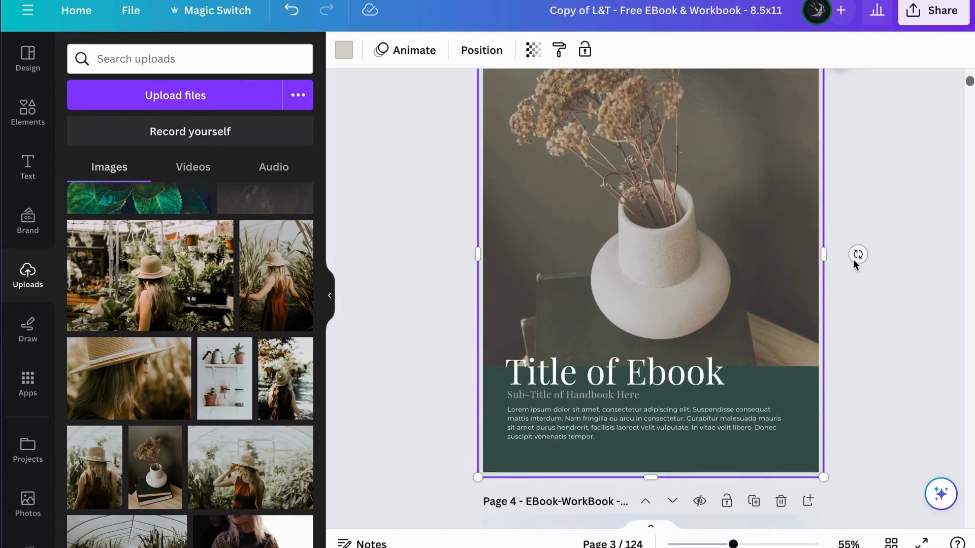
pyautogui.scroll(-20, 858, 280)
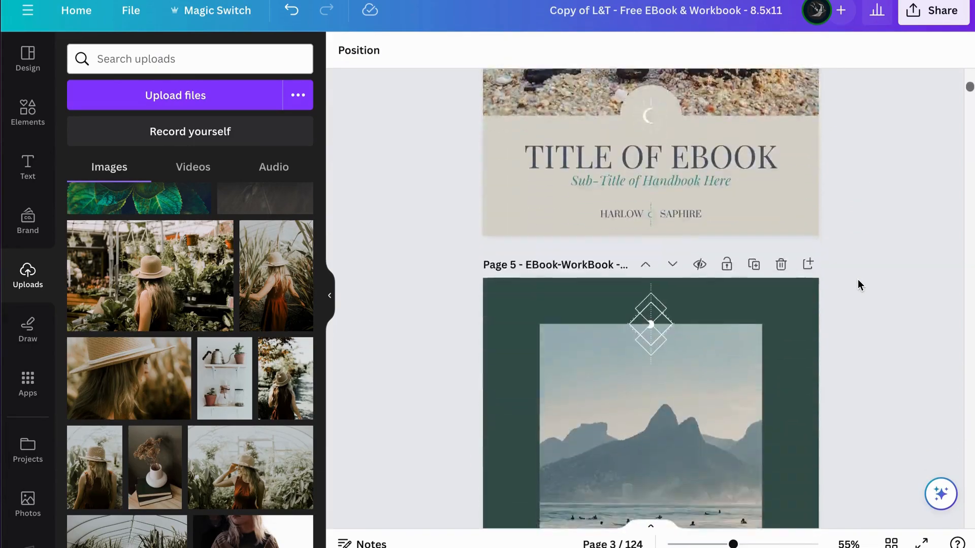
pyautogui.scroll(20, 858, 283)
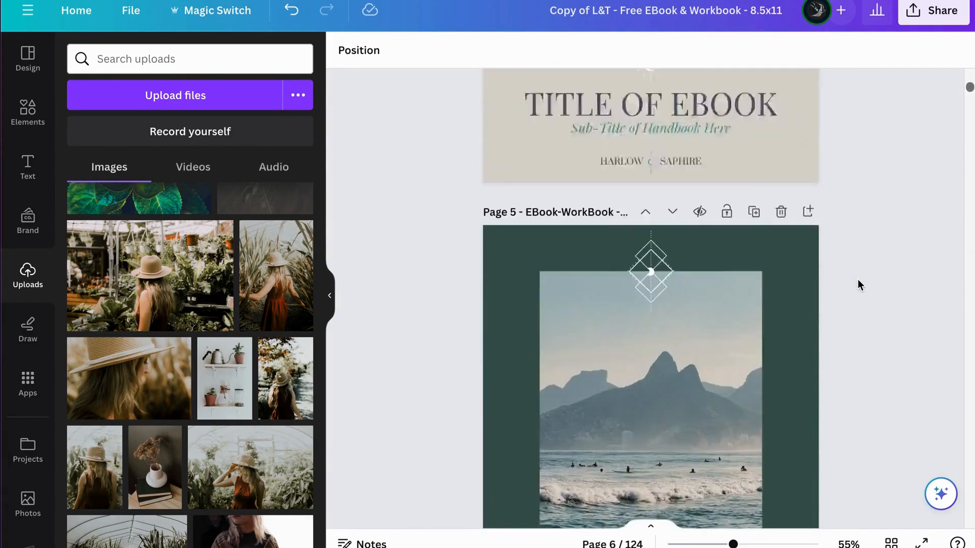
pyautogui.scroll(6, 858, 279)
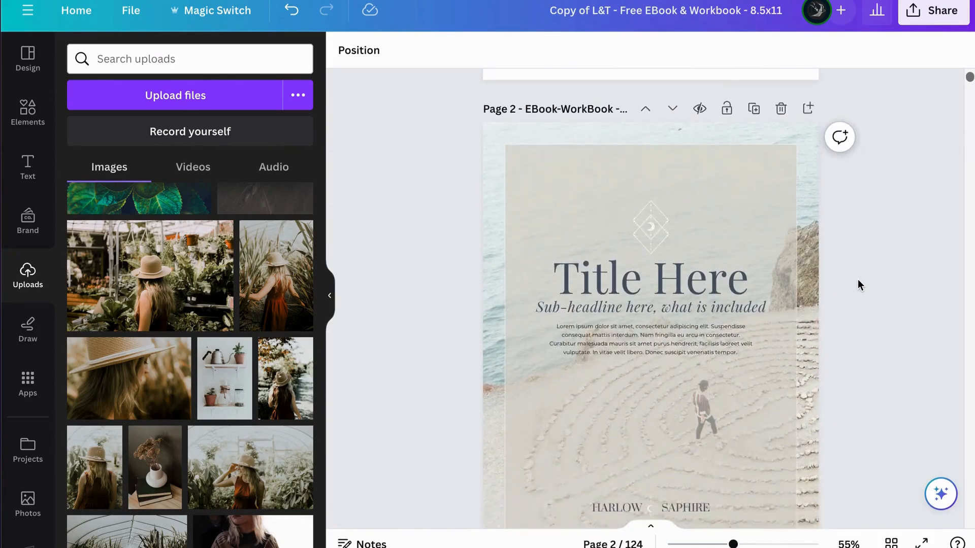
pyautogui.scroll(-15, 744, 351)
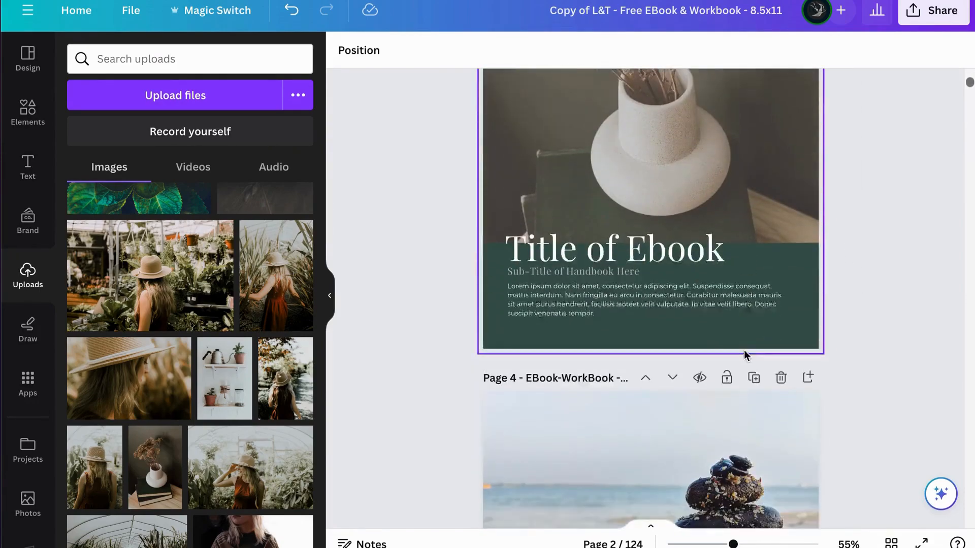
pyautogui.scroll(-12, 745, 354)
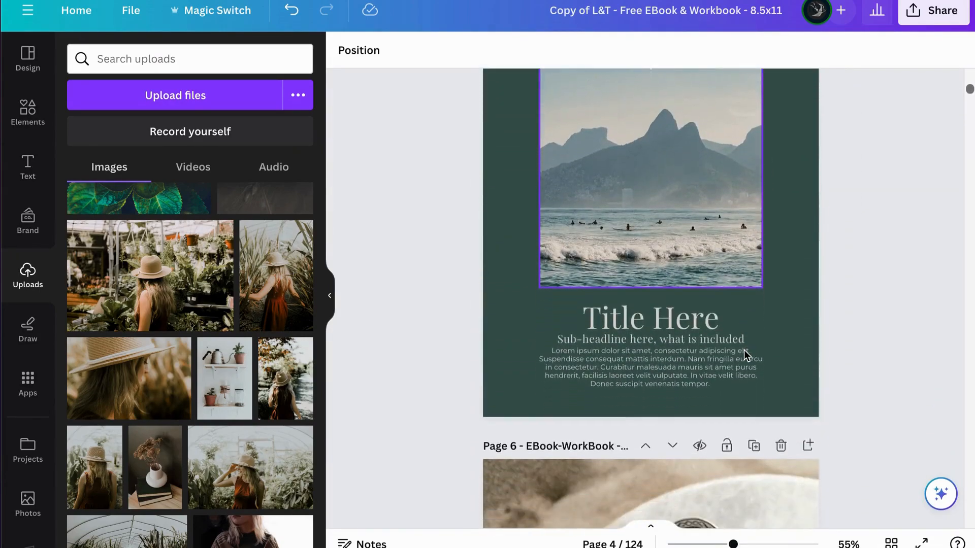
pyautogui.scroll(-12, 745, 350)
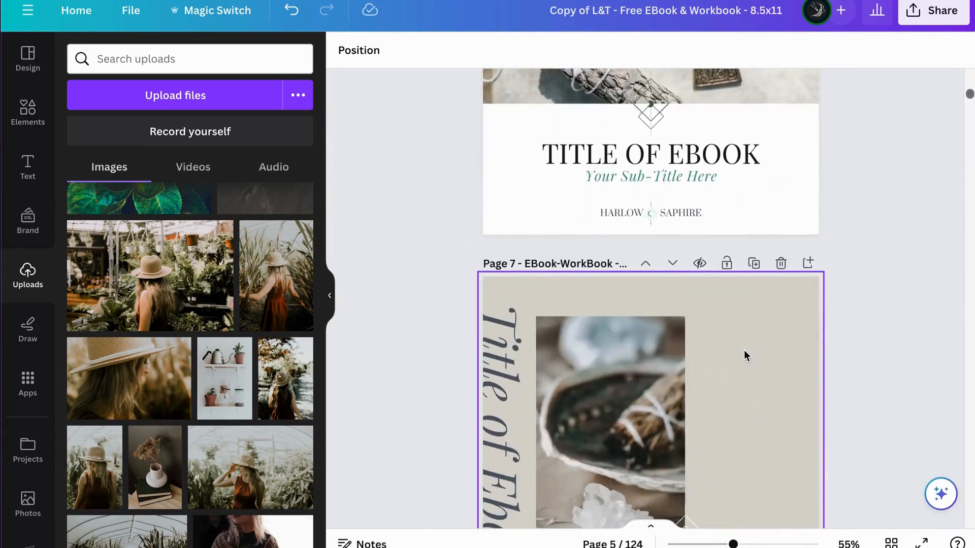
pyautogui.scroll(-12, 744, 354)
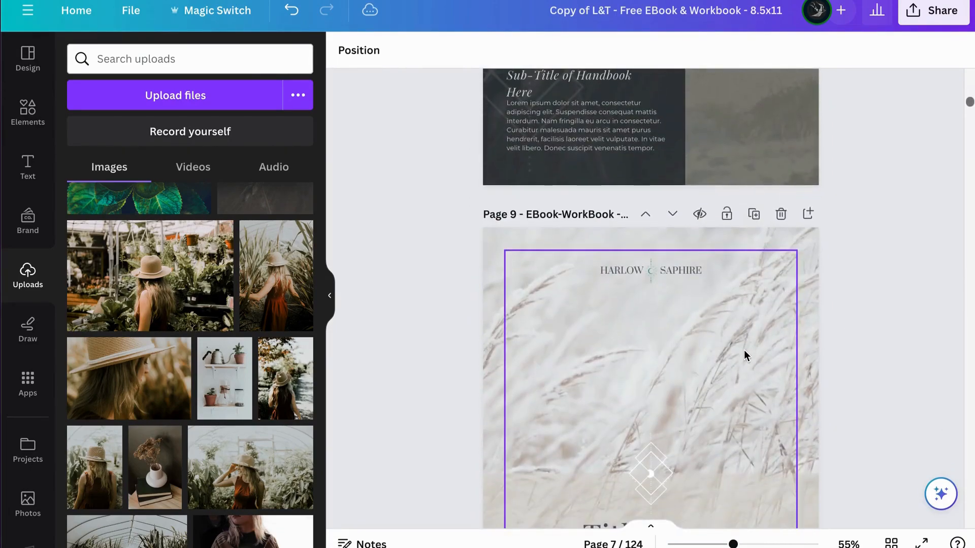
# Step: Review the table of contents, welcome and author introduction layouts on pages 11 to 25
pyautogui.scroll(-10, 745, 353)
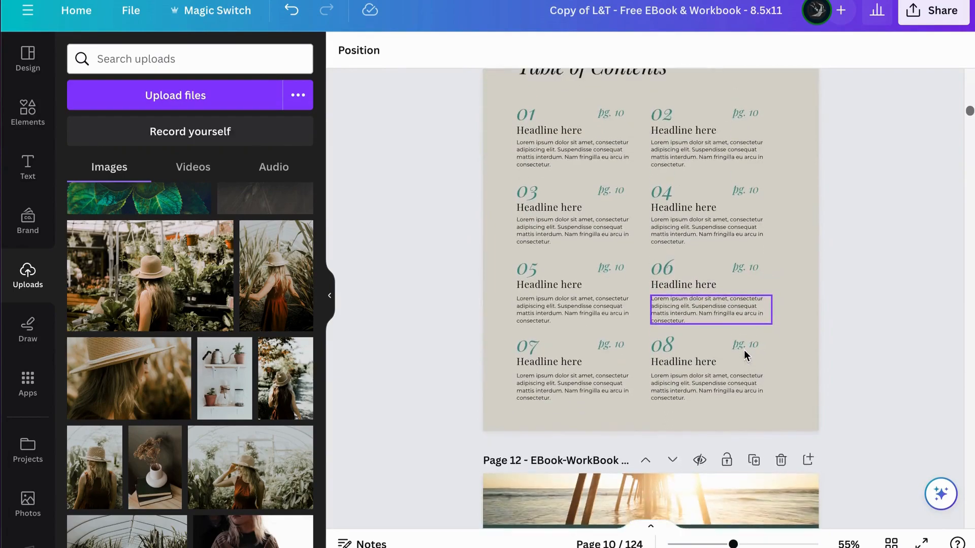
pyautogui.scroll(-12, 697, 381)
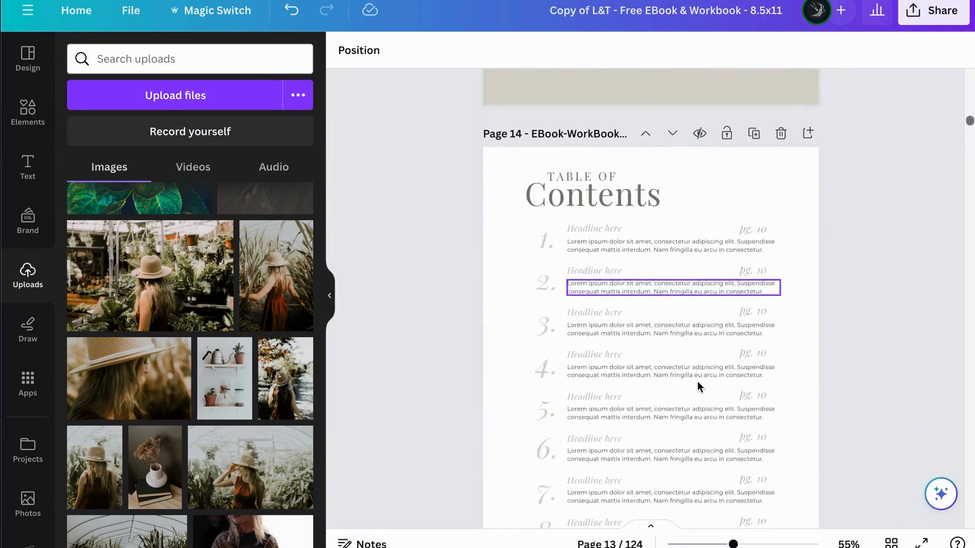
pyautogui.scroll(-10, 696, 382)
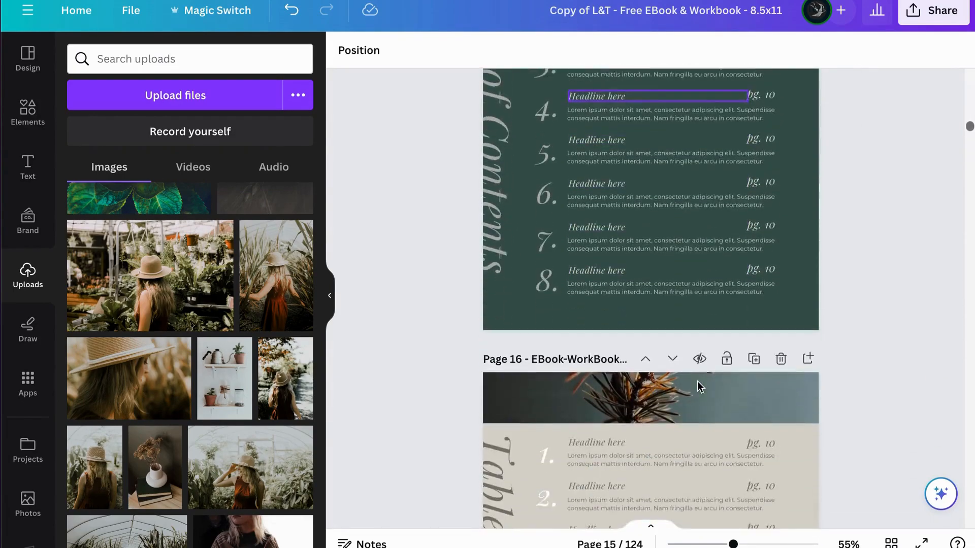
pyautogui.scroll(-12, 697, 386)
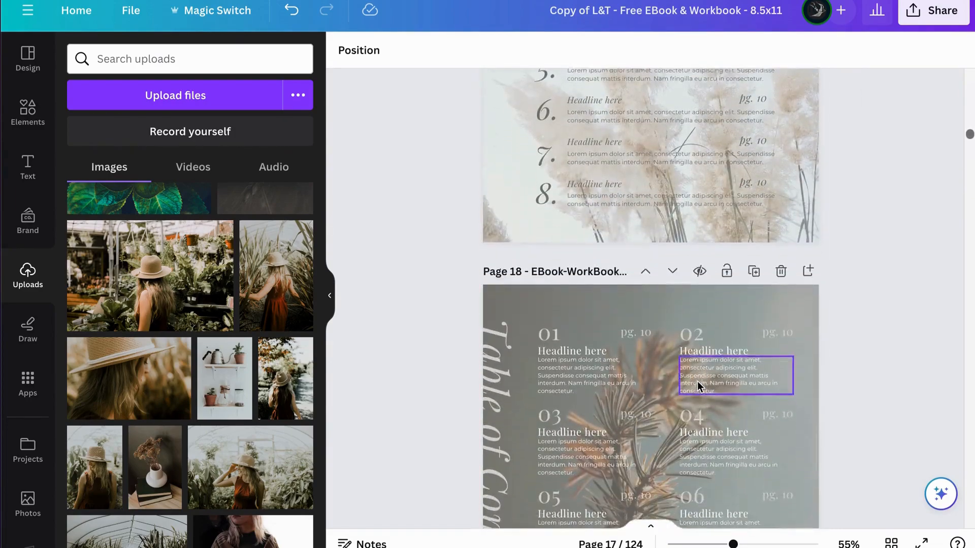
pyautogui.scroll(-8, 698, 387)
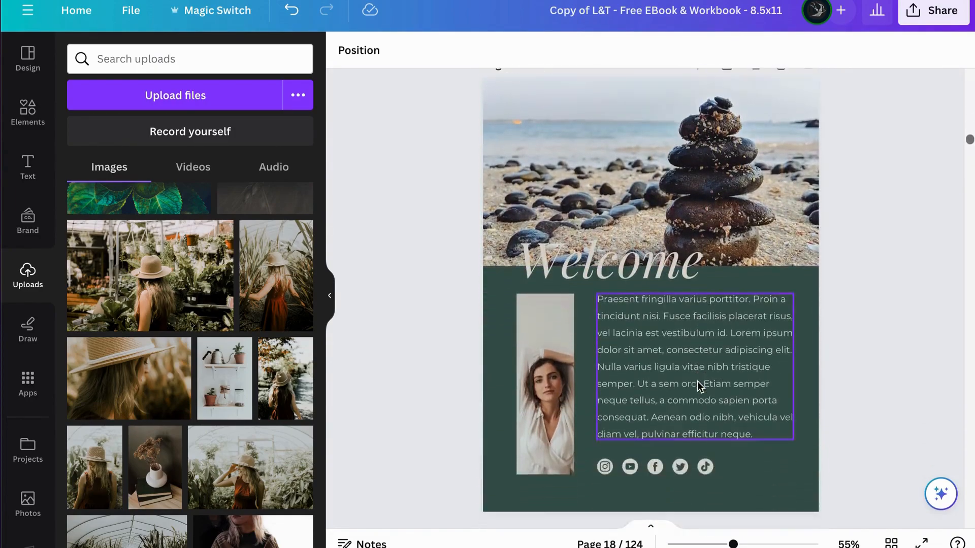
pyautogui.scroll(-7, 697, 382)
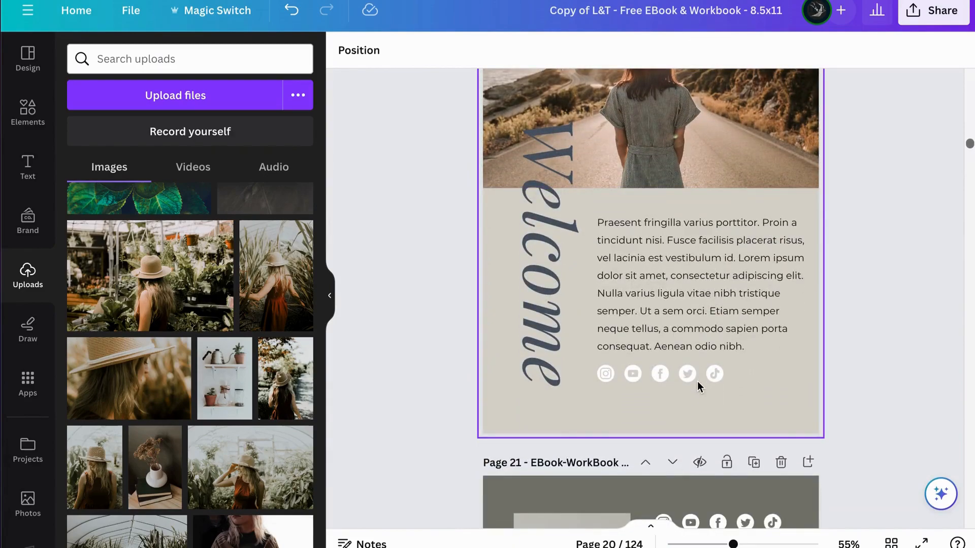
pyautogui.scroll(-10, 697, 386)
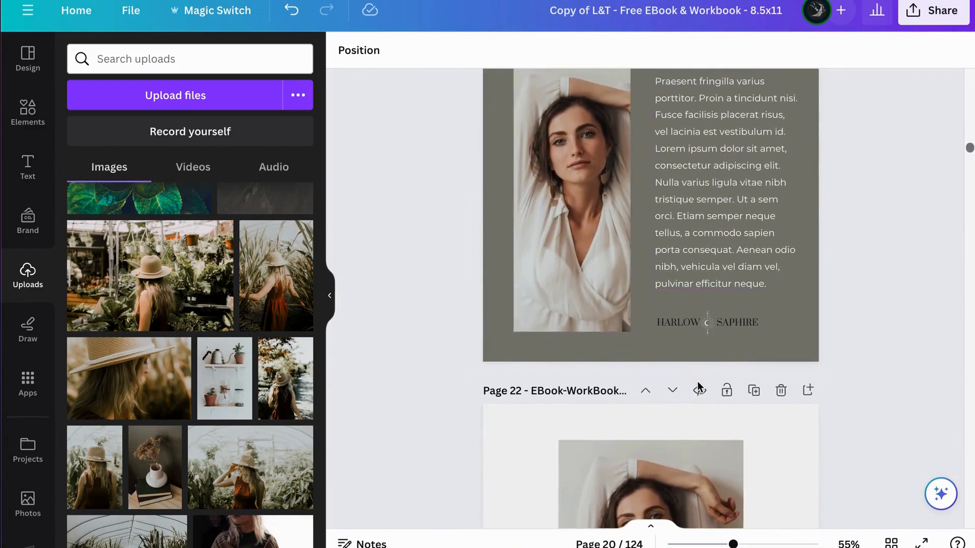
pyautogui.scroll(-11, 697, 386)
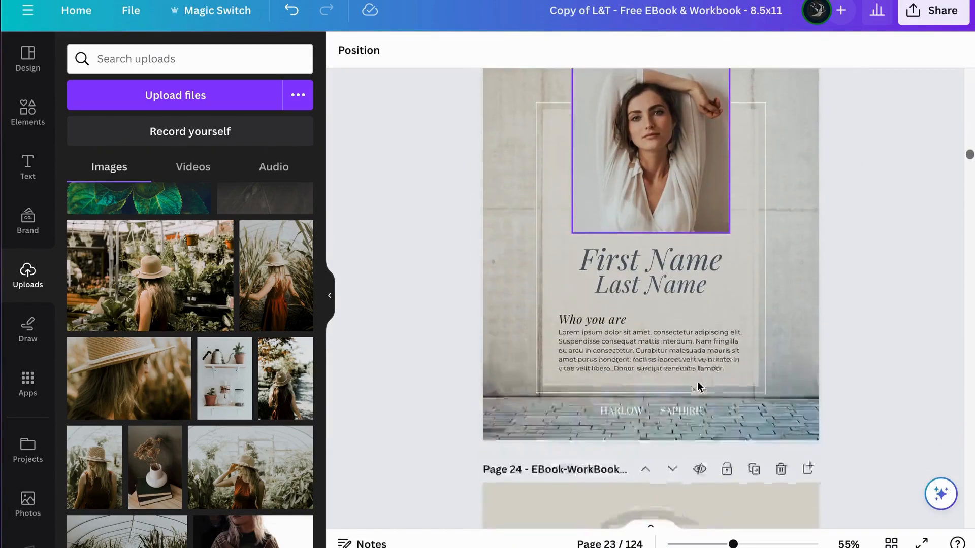
pyautogui.scroll(-12, 697, 386)
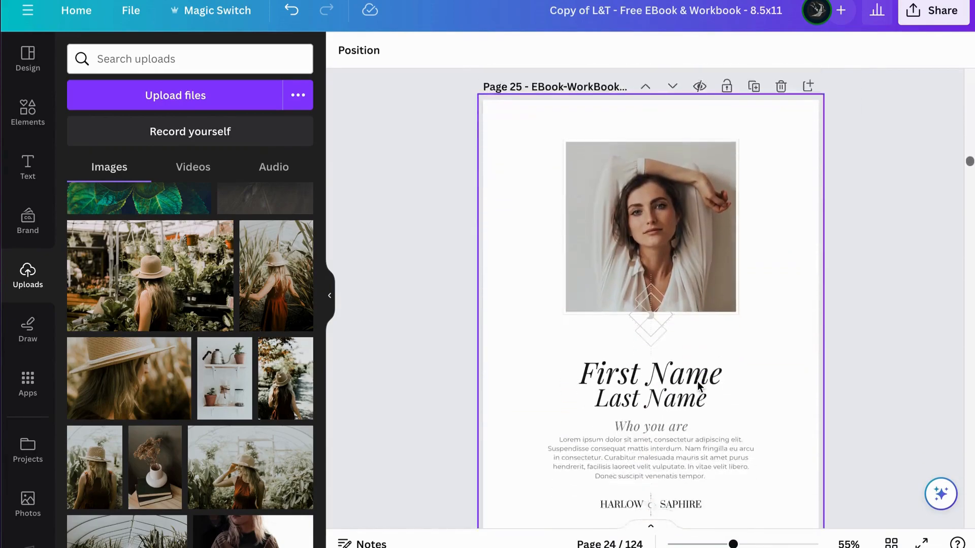
# Step: Delete the beige Meet the Team page at page 26 and duplicate the green Meet the Team page that follows it
pyautogui.scroll(6, 697, 382)
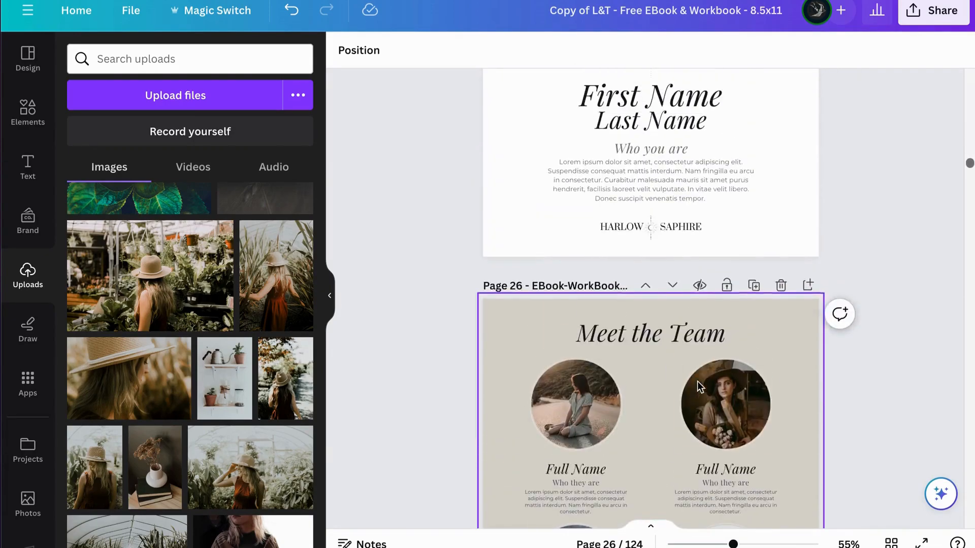
pyautogui.click(781, 286)
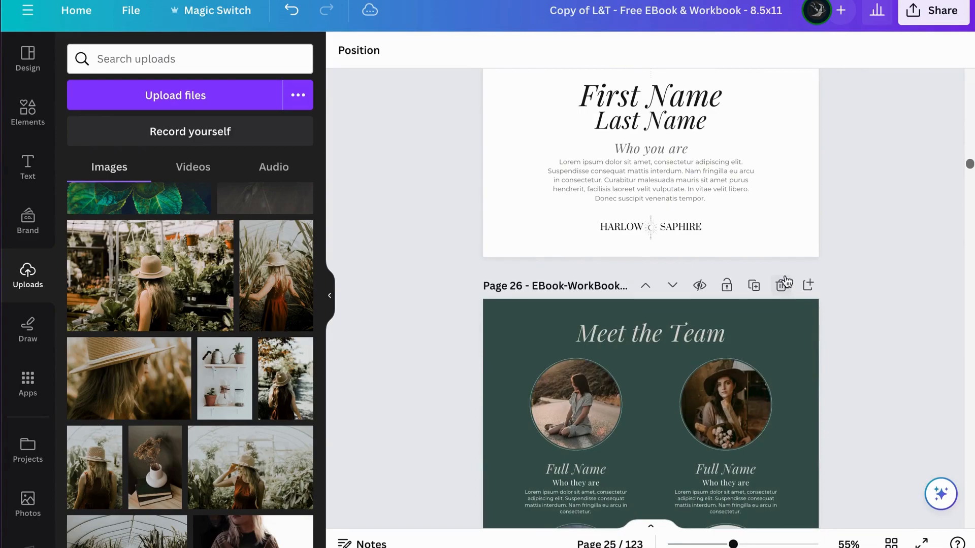
pyautogui.click(754, 286)
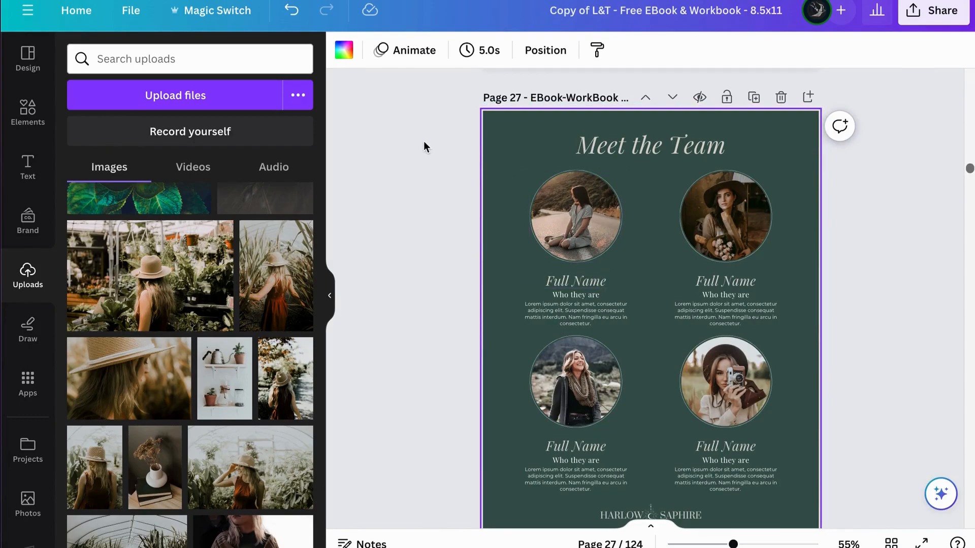
# Step: Delete the heading, team photos and text blocks from the duplicated page 27, keeping the green background and the logo
pyautogui.scroll(-2, 500, 288)
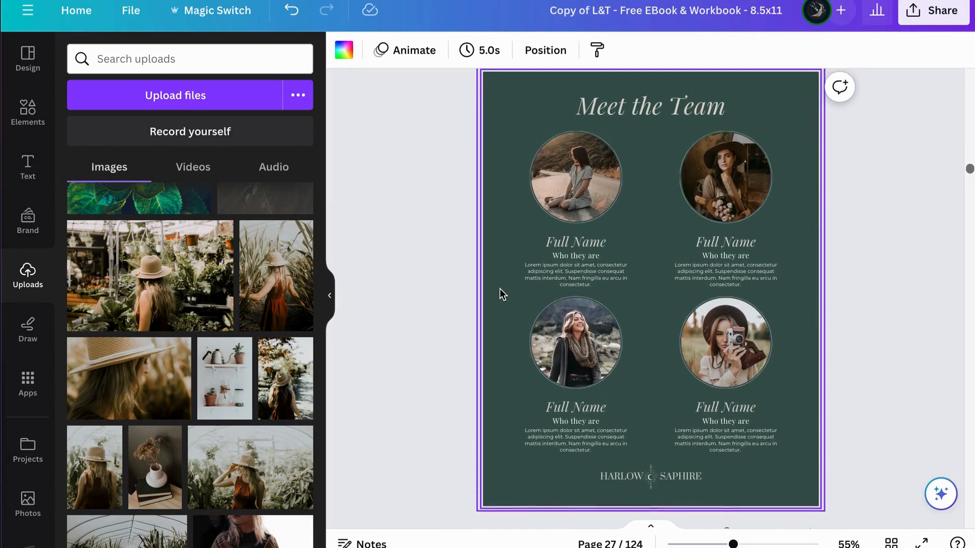
pyautogui.moveTo(435, 86); pyautogui.dragTo(420, 125)
pyautogui.moveTo(700, 124); pyautogui.dragTo(796, 451)
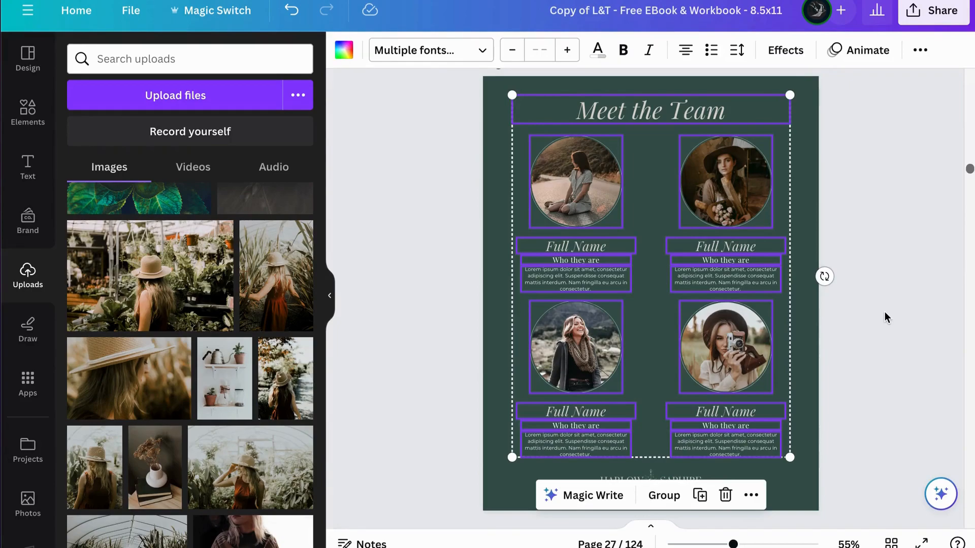
pyautogui.press('Delete')
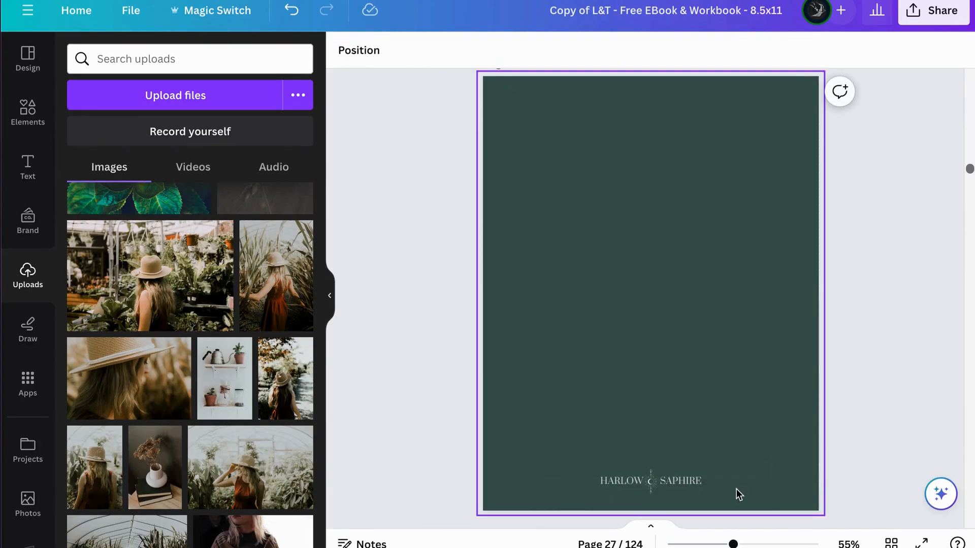
# Step: Inspect the Harlow & Saphire logo group on page 27, and add a single-image grid that fills the page
pyautogui.click(668, 486)
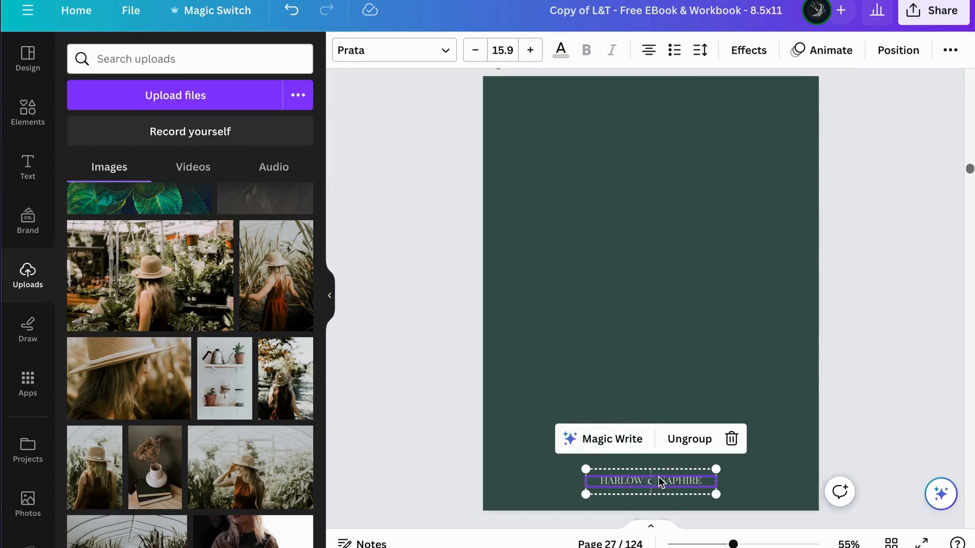
pyautogui.keyDown('ctrl'); pyautogui.scroll(5, 656, 481); pyautogui.keyUp('ctrl')
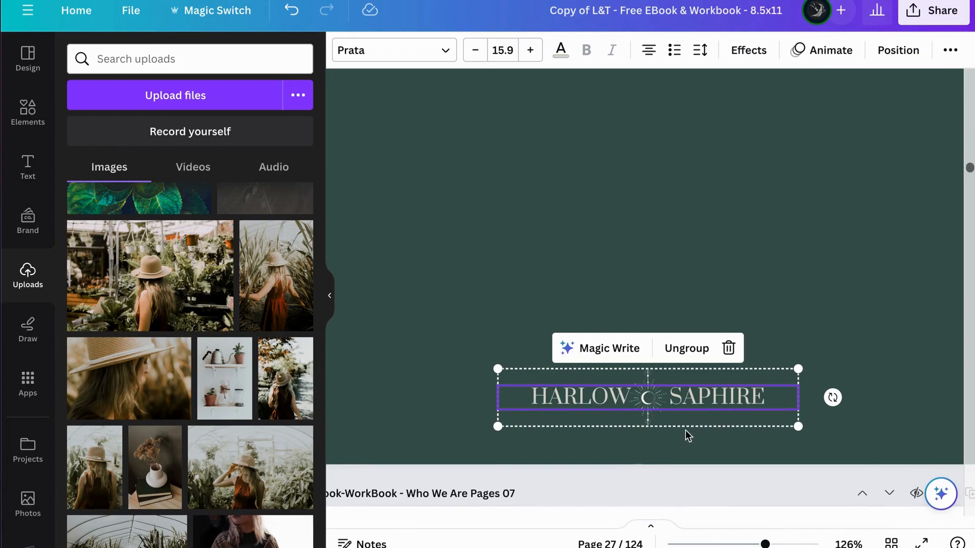
pyautogui.keyDown('ctrl'); pyautogui.scroll(-5, 723, 459); pyautogui.keyUp('ctrl')
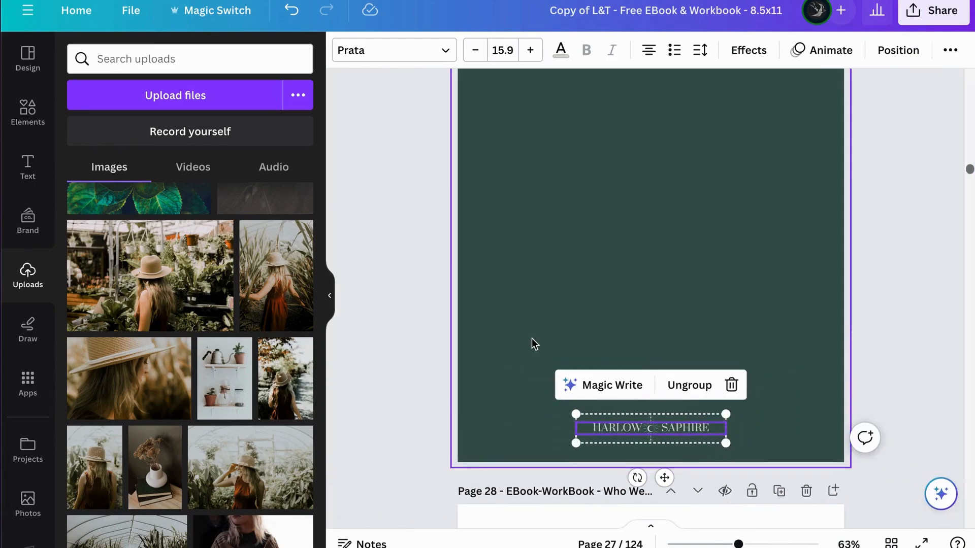
pyautogui.click(28, 113)
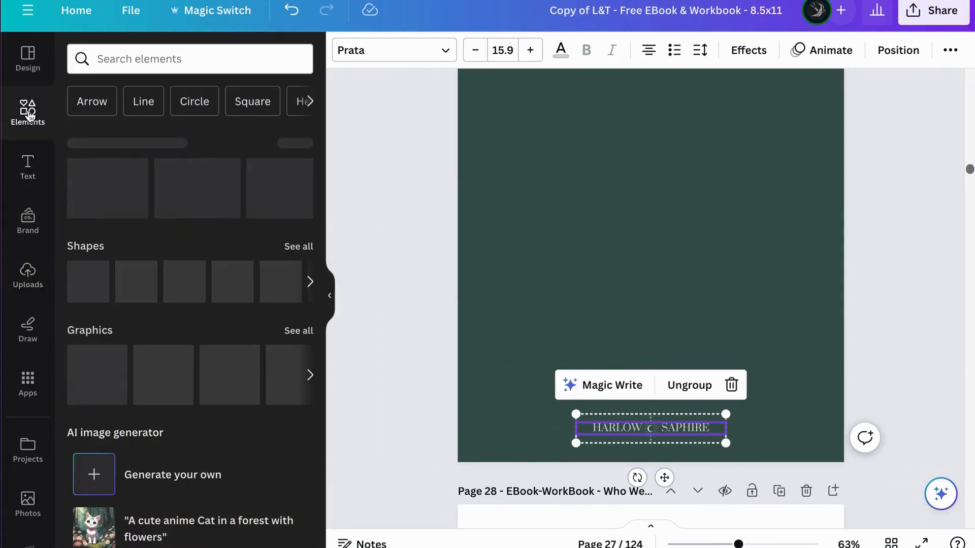
pyautogui.scroll(-4, 91, 432)
pyautogui.scroll(-12, 91, 424)
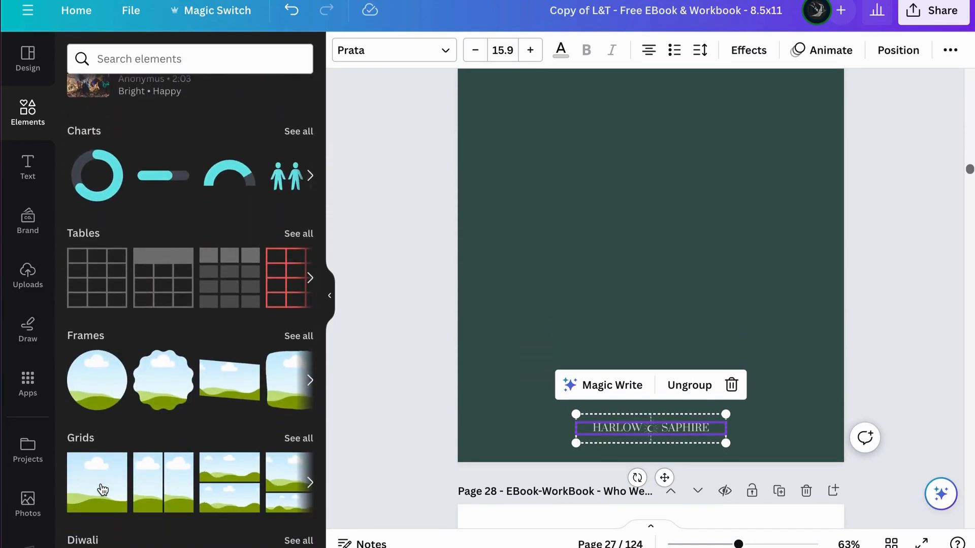
pyautogui.moveTo(103, 489); pyautogui.dragTo(572, 431)
pyautogui.click(909, 318)
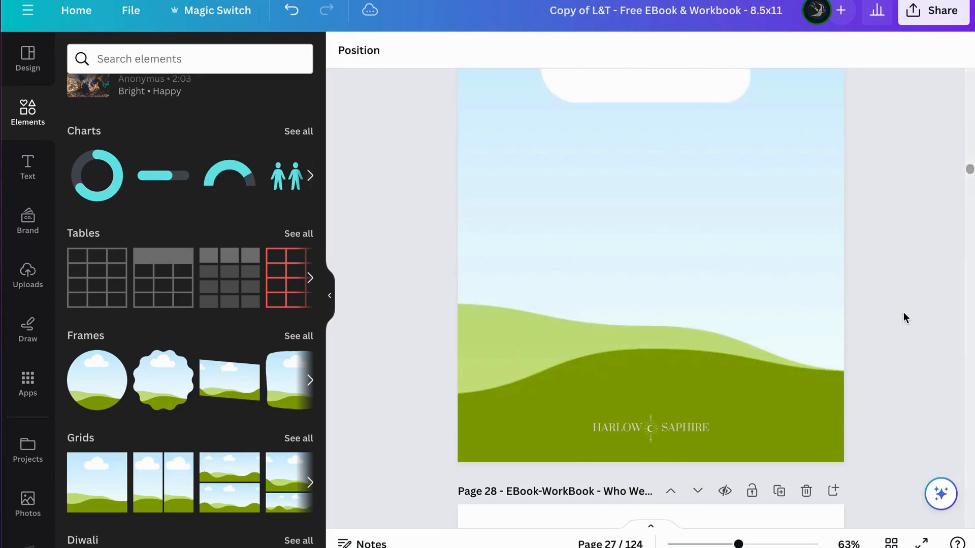
# Step: Shrink the full-page grid on page 27 to a small horizontal strip just above the Harlow & Saphire logo
pyautogui.click(726, 312)
pyautogui.scroll(-3, 742, 276)
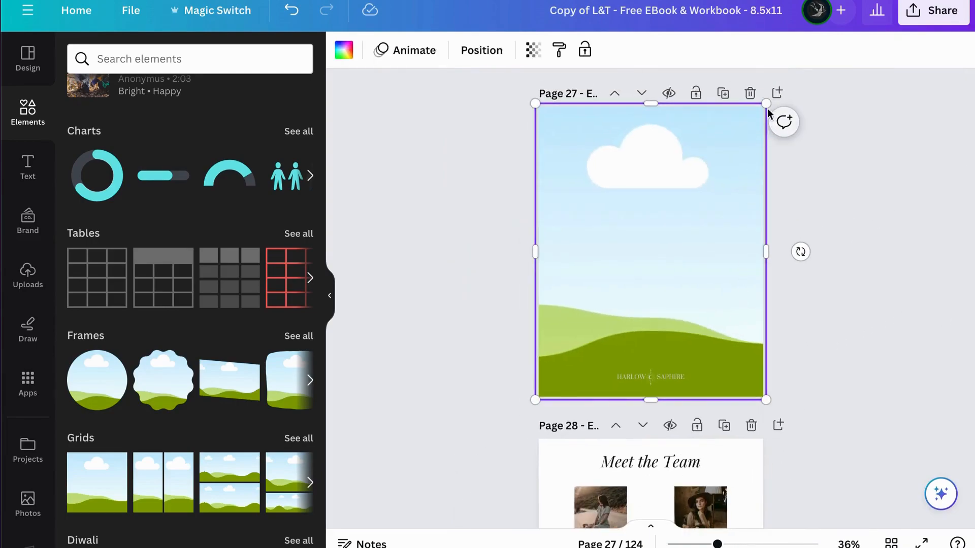
pyautogui.moveTo(757, 122); pyautogui.dragTo(663, 358)
# Step: Delete the Harlow & Saphire logo text and its emblem from page 27, and move the small grid into their place
pyautogui.click(652, 381)
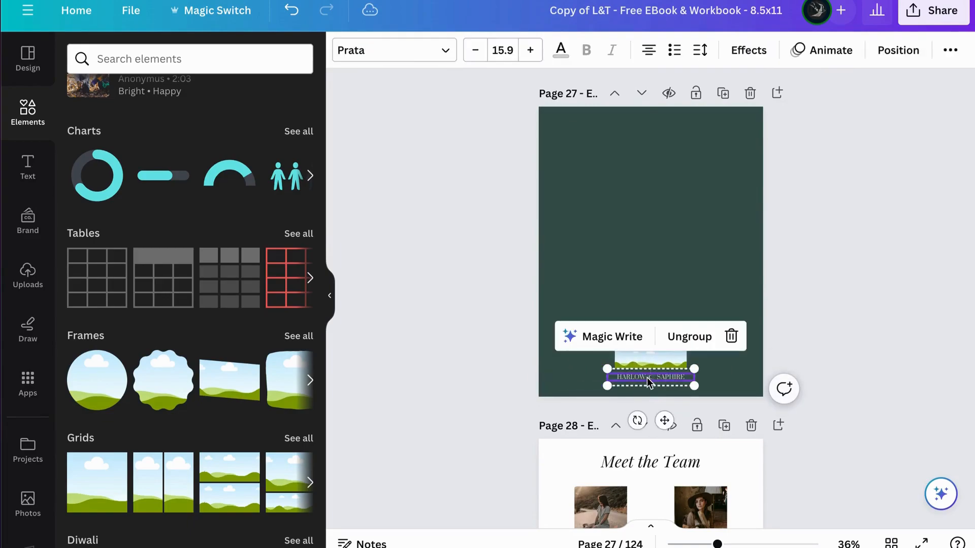
pyautogui.press('Delete')
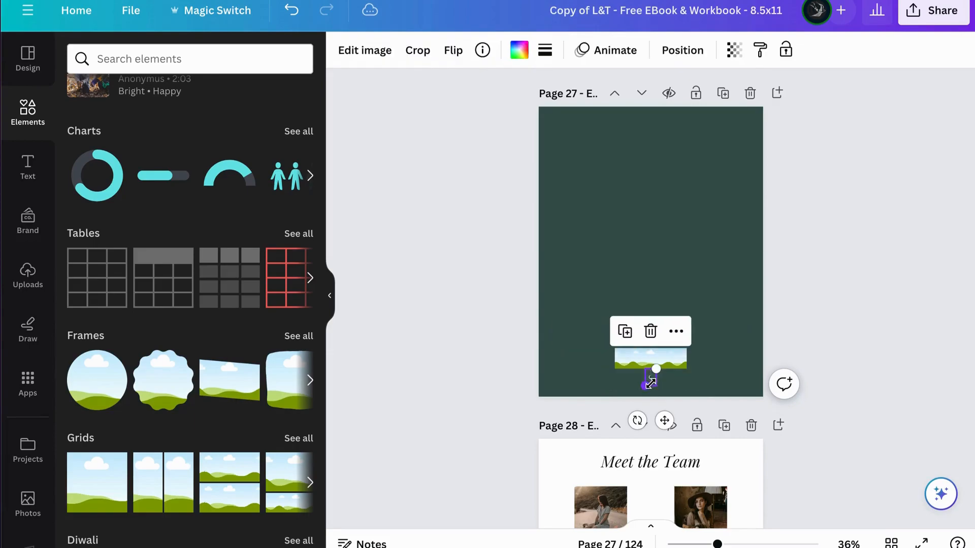
pyautogui.press('Delete')
pyautogui.moveTo(660, 348); pyautogui.dragTo(658, 375)
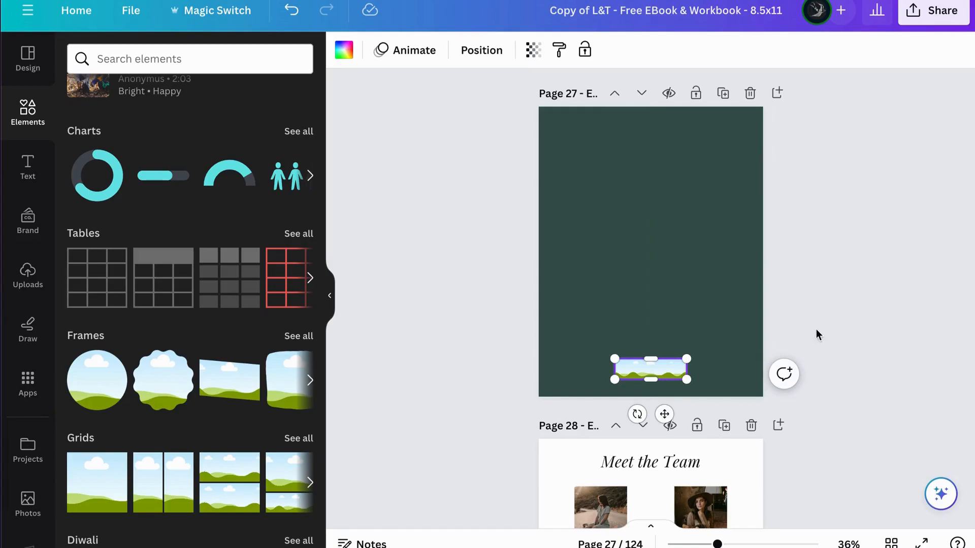
# Step: Fill the small grid on page 27 with the white Lark & Tweed Creative swallow logo from the brand logos
pyautogui.click(28, 223)
pyautogui.scroll(-8, 105, 400)
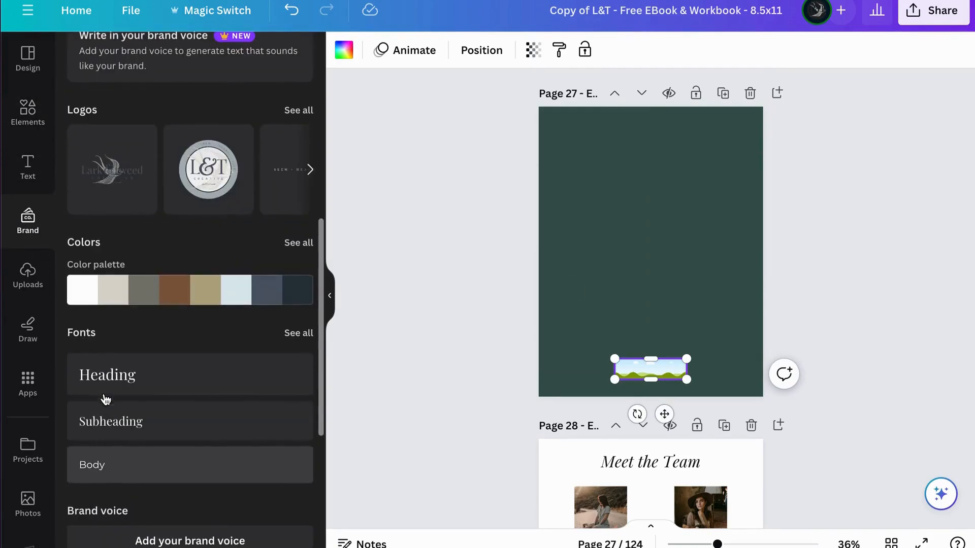
pyautogui.hscroll(5, 284, 175)
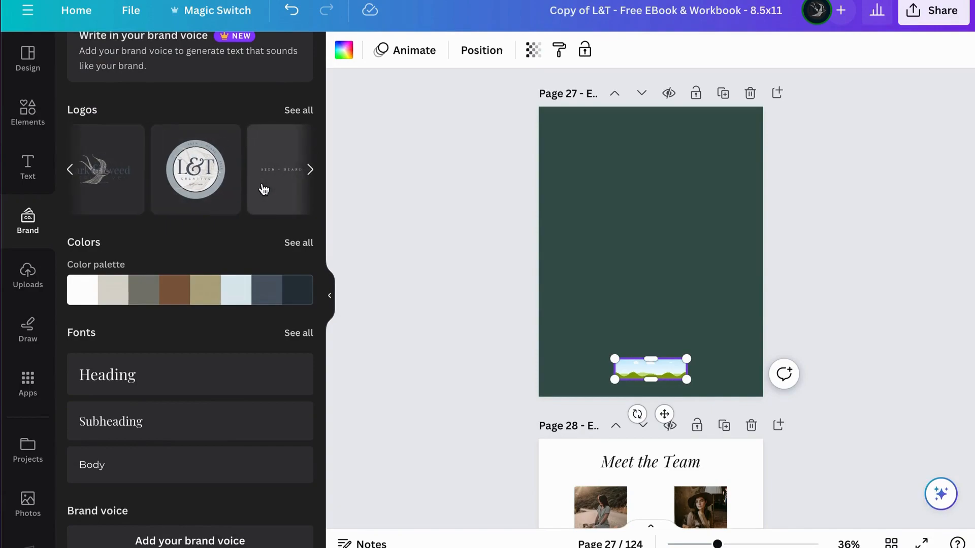
pyautogui.hscroll(5, 239, 183)
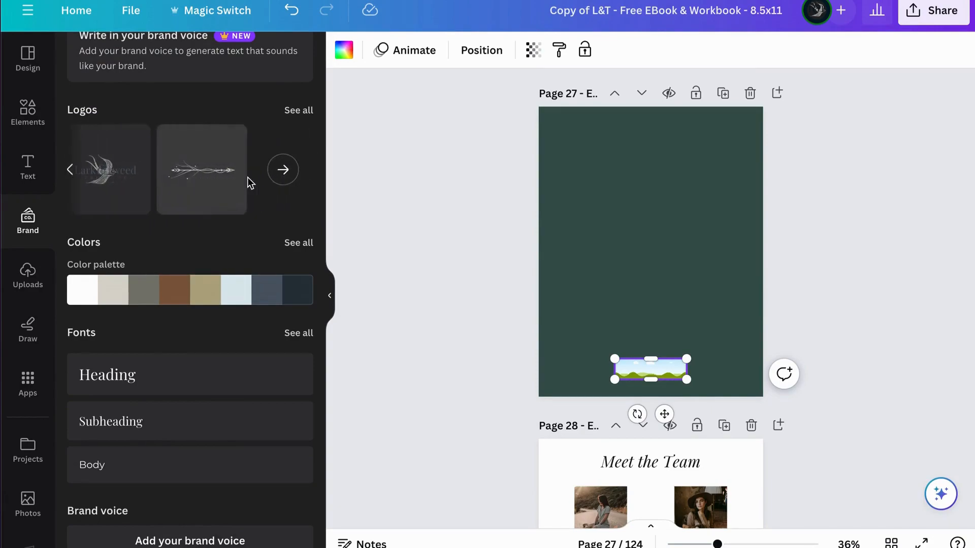
pyautogui.click(299, 112)
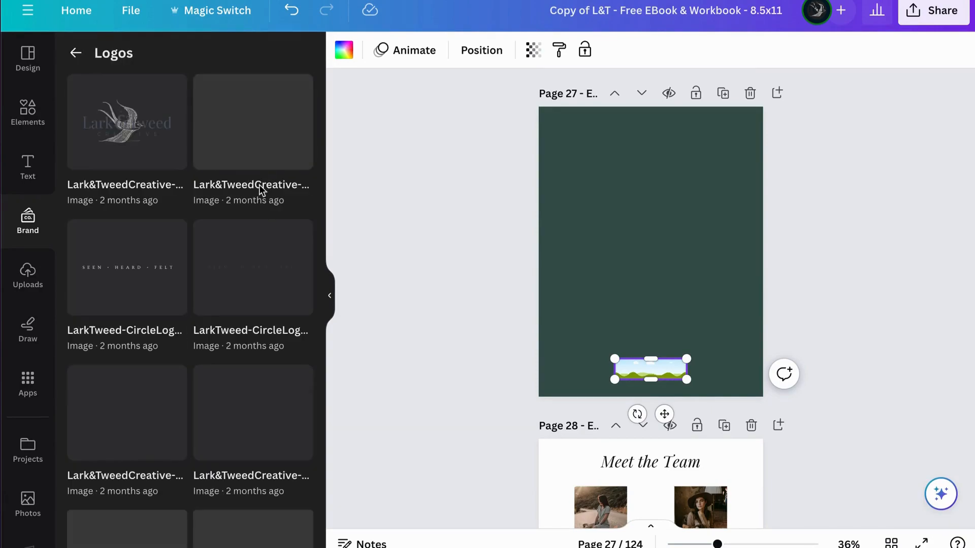
pyautogui.scroll(-5, 195, 265)
pyautogui.scroll(-4, 196, 266)
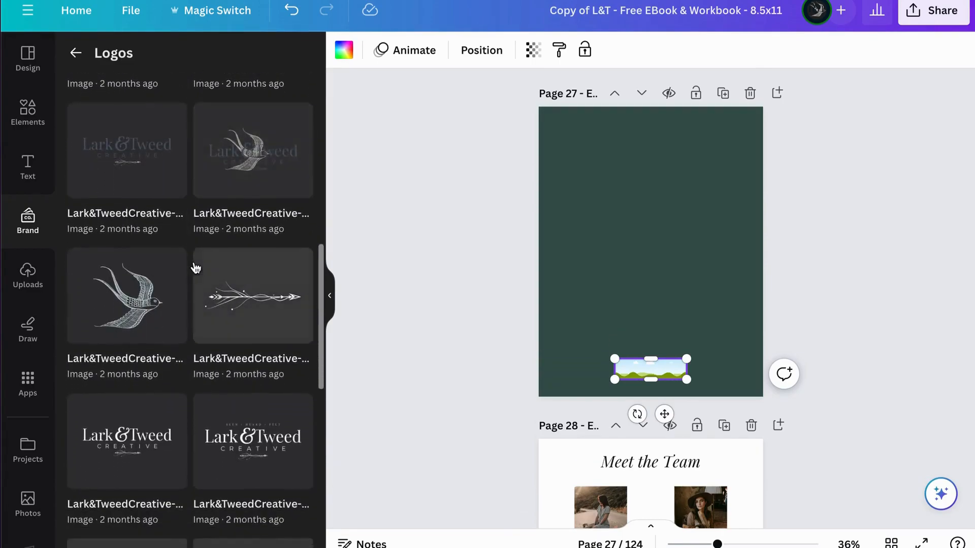
pyautogui.moveTo(240, 389); pyautogui.dragTo(645, 369)
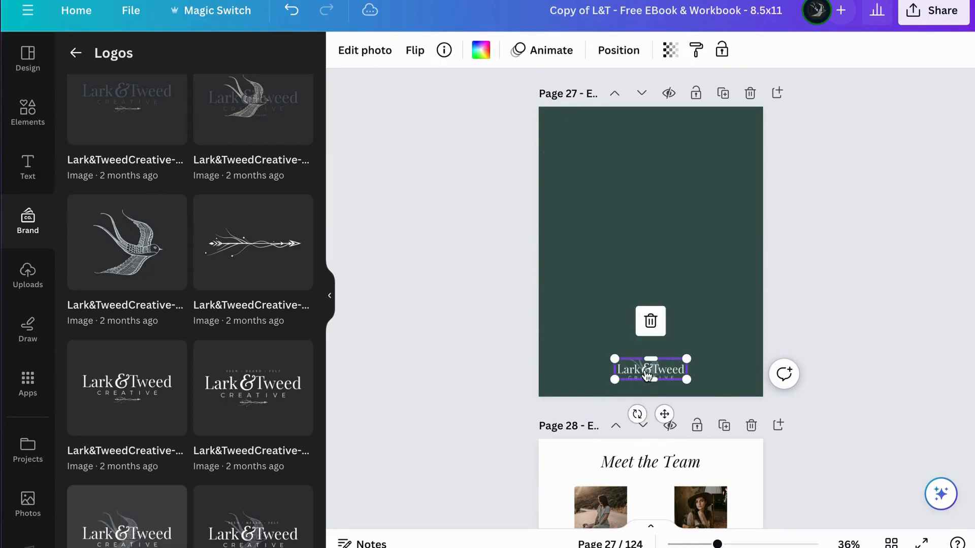
# Step: Heighten the grid so the whole Lark & Tweed logo fits, lower it slightly, and scale it down at the foot of page 27
pyautogui.scroll(3, 647, 367)
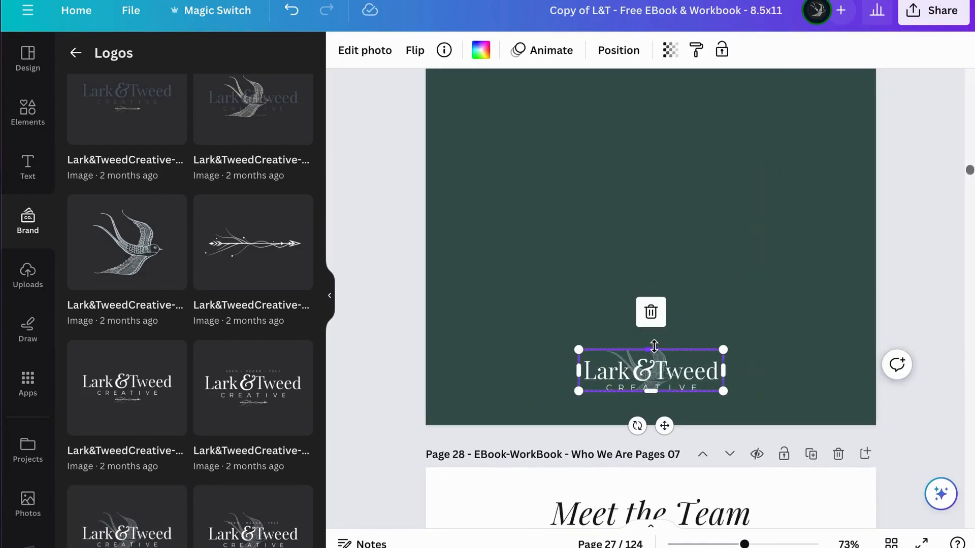
pyautogui.moveTo(652, 349); pyautogui.dragTo(648, 315)
pyautogui.moveTo(687, 353); pyautogui.dragTo(687, 364)
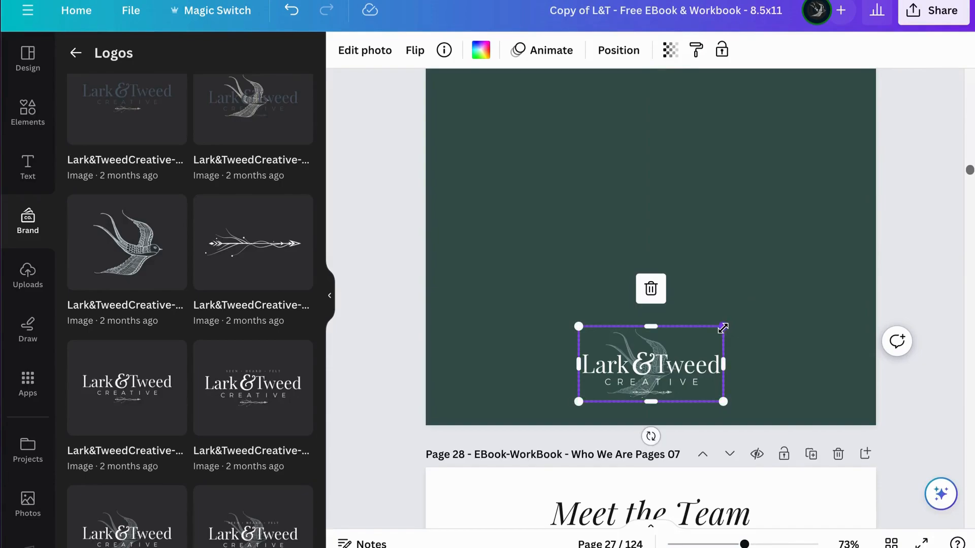
pyautogui.moveTo(723, 328); pyautogui.dragTo(707, 337)
pyautogui.click(894, 325)
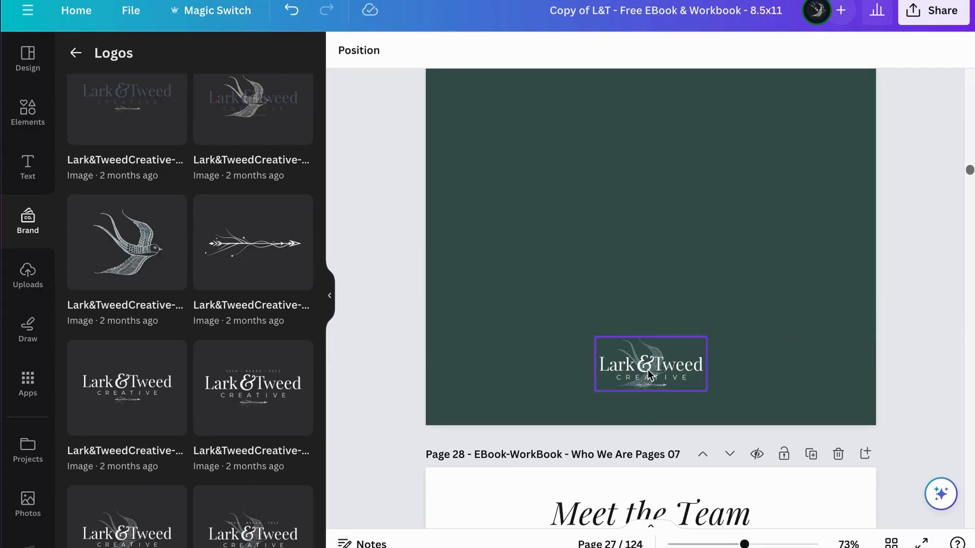
# Step: Review the team, intro, content and quote page layouts from page 23 through page 76
pyautogui.scroll(-3, 648, 369)
pyautogui.scroll(-3, 666, 401)
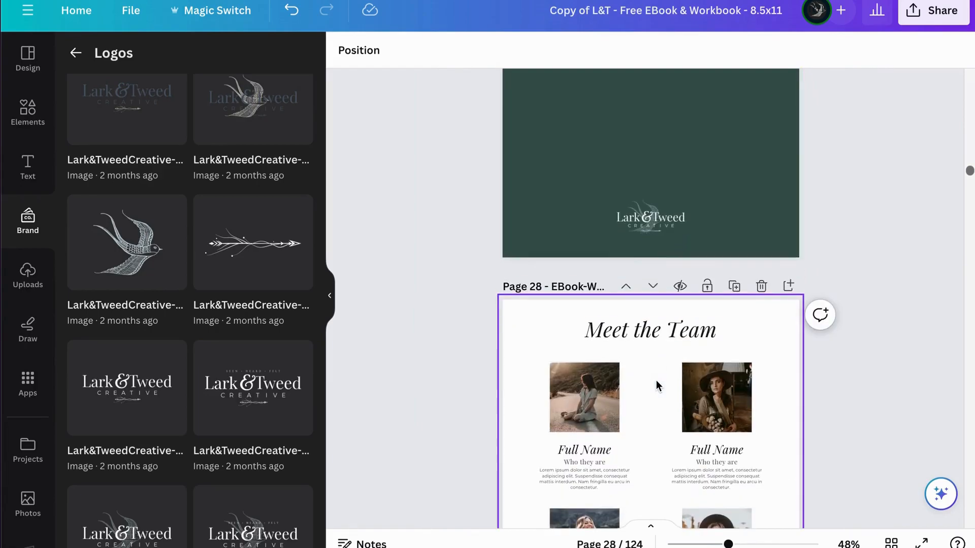
pyautogui.scroll(-2, 656, 385)
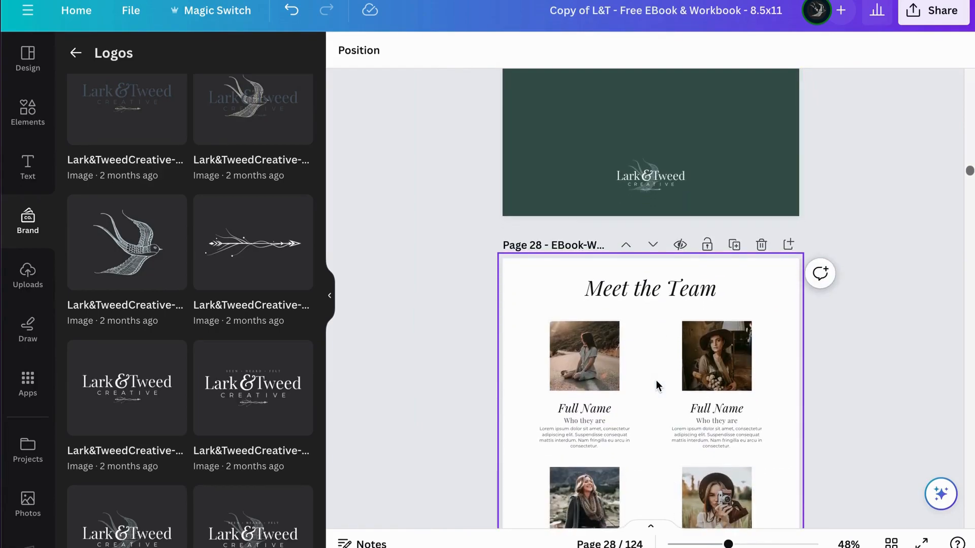
pyautogui.scroll(2, 659, 383)
pyautogui.scroll(3, 661, 382)
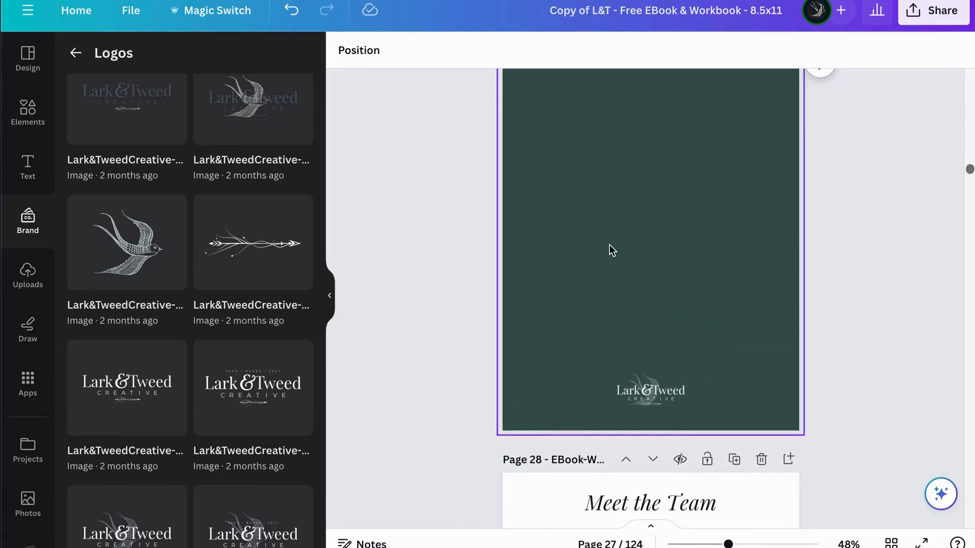
pyautogui.scroll(9, 610, 248)
pyautogui.scroll(20, 610, 244)
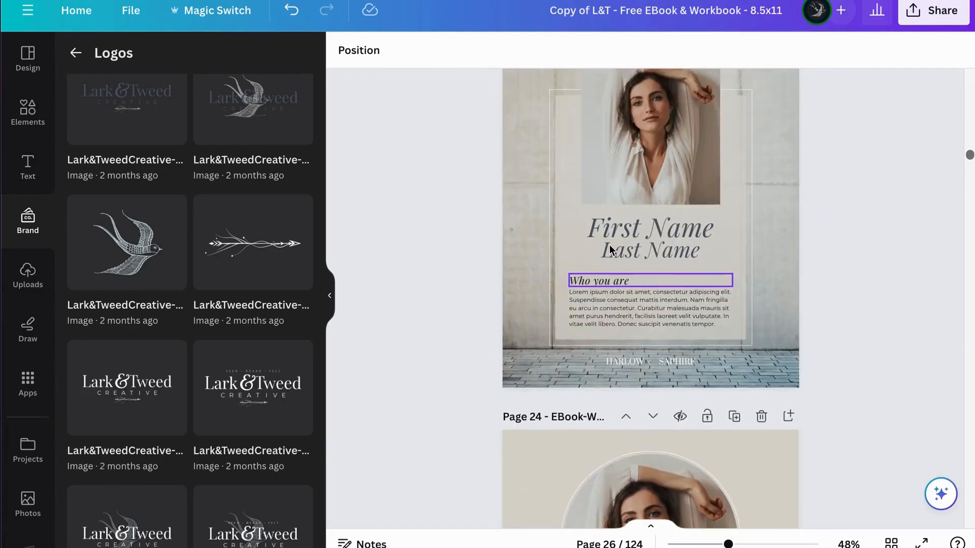
pyautogui.scroll(-20, 609, 245)
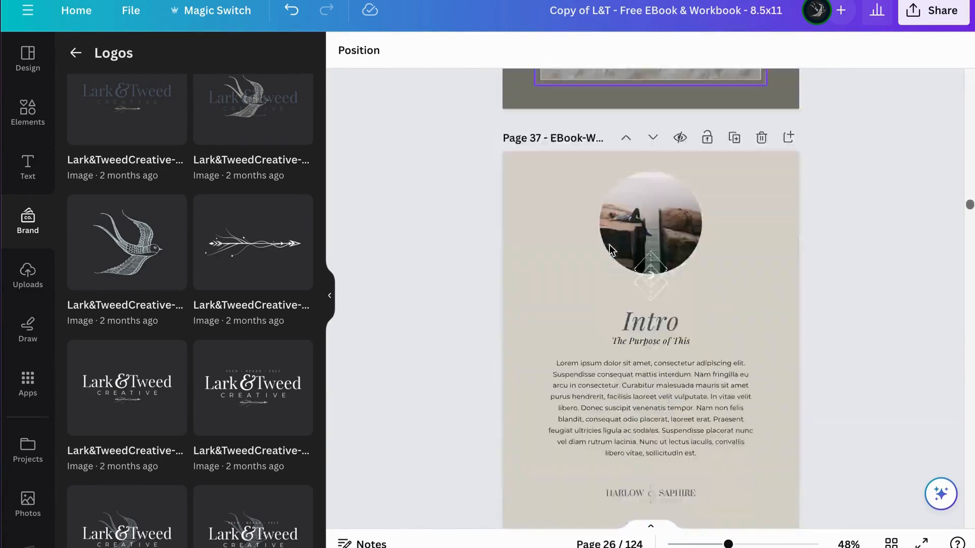
pyautogui.scroll(-20, 610, 245)
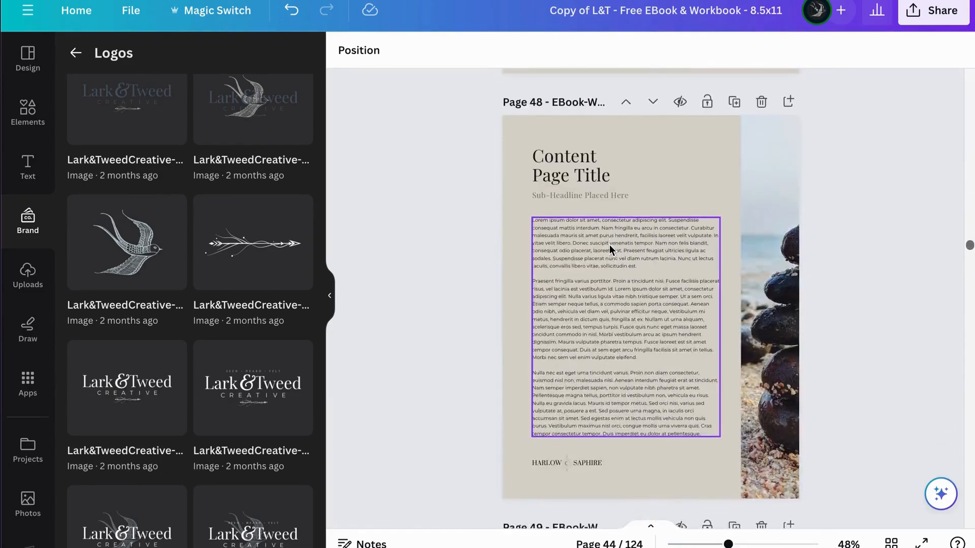
pyautogui.scroll(-20, 609, 245)
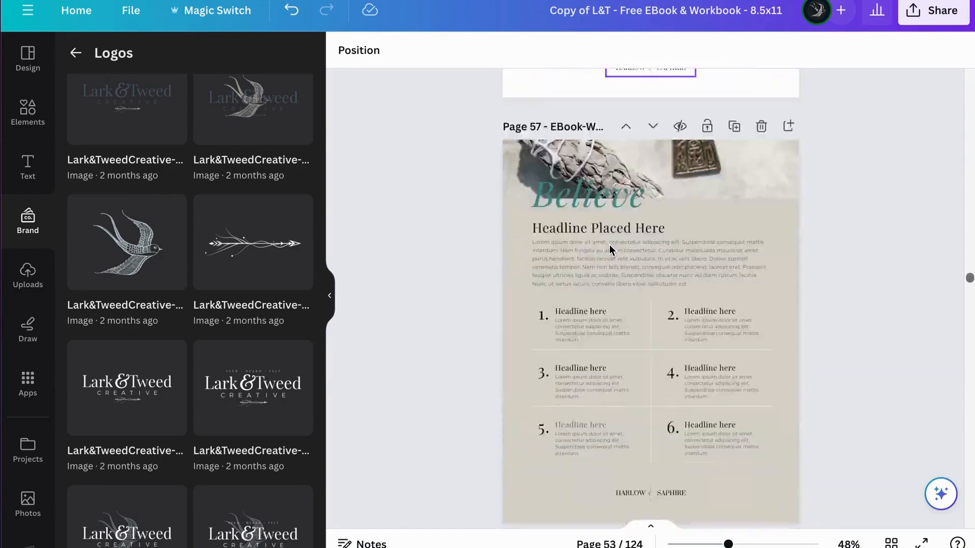
pyautogui.scroll(-20, 610, 244)
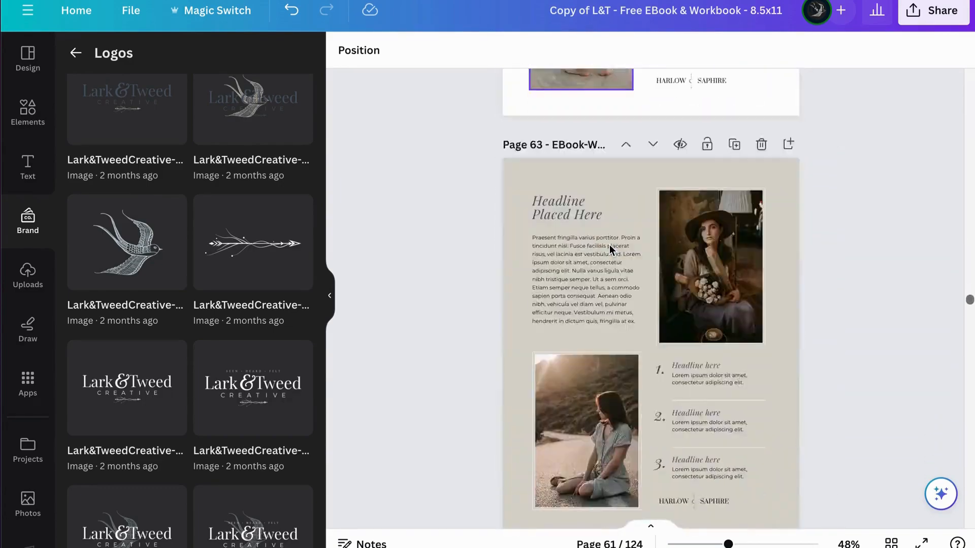
pyautogui.scroll(-20, 609, 245)
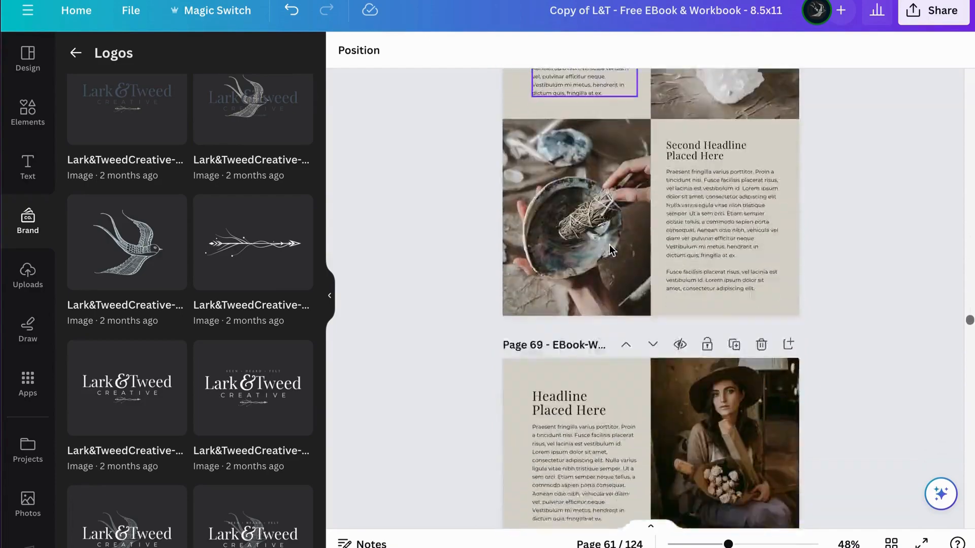
pyautogui.scroll(-10, 609, 245)
pyautogui.scroll(-15, 609, 245)
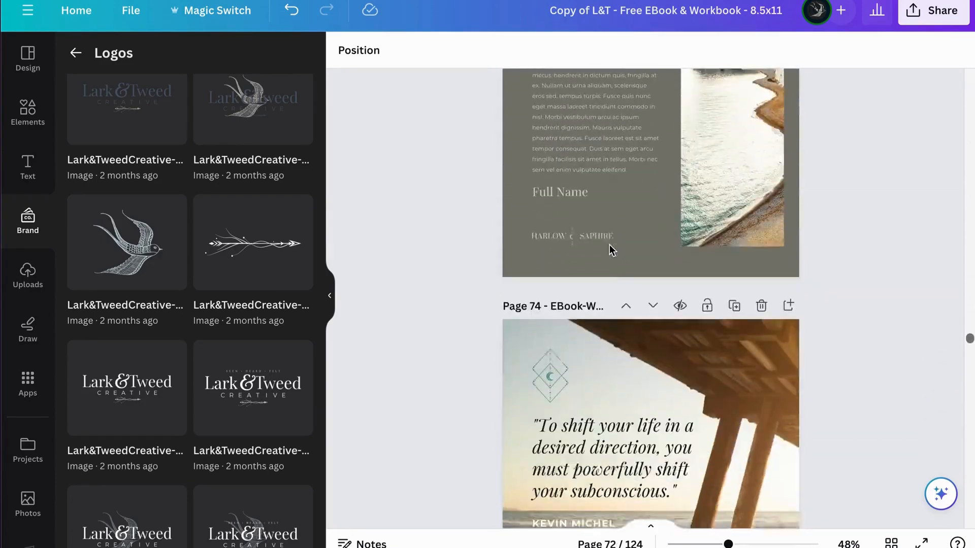
pyautogui.scroll(-8, 610, 245)
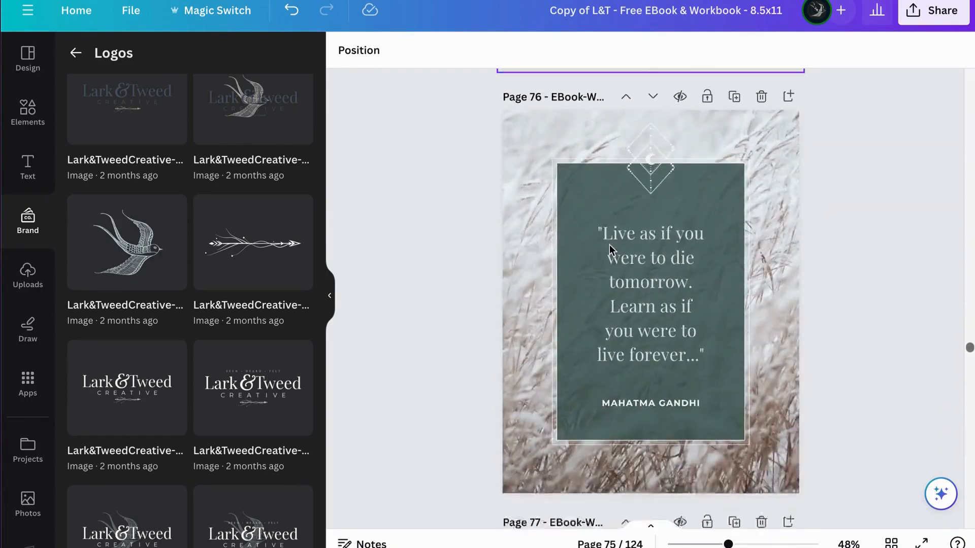
# Step: Examine the self-care checklist, blessings and plan worksheet layouts on pages 77 to 84
pyautogui.scroll(1, 550, 218)
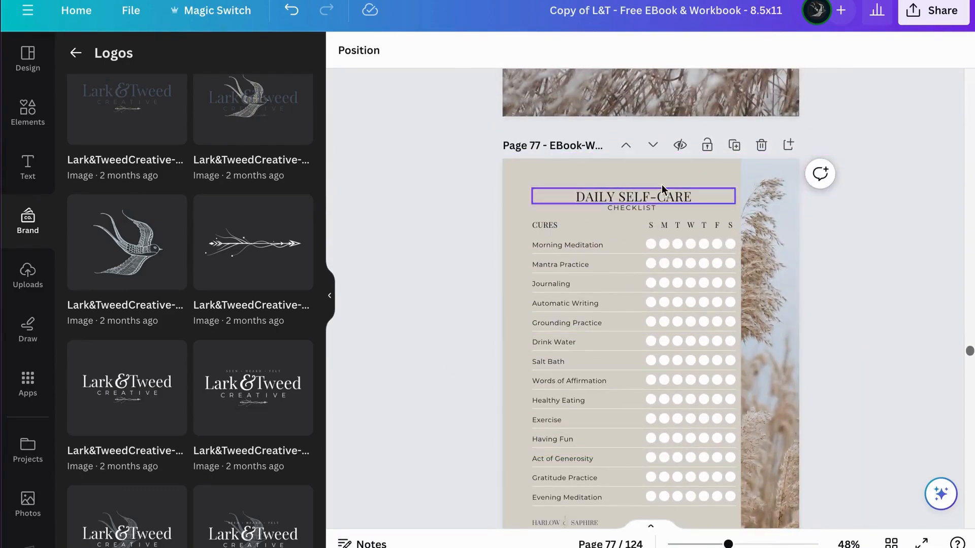
pyautogui.scroll(-2, 611, 435)
pyautogui.scroll(-6, 604, 394)
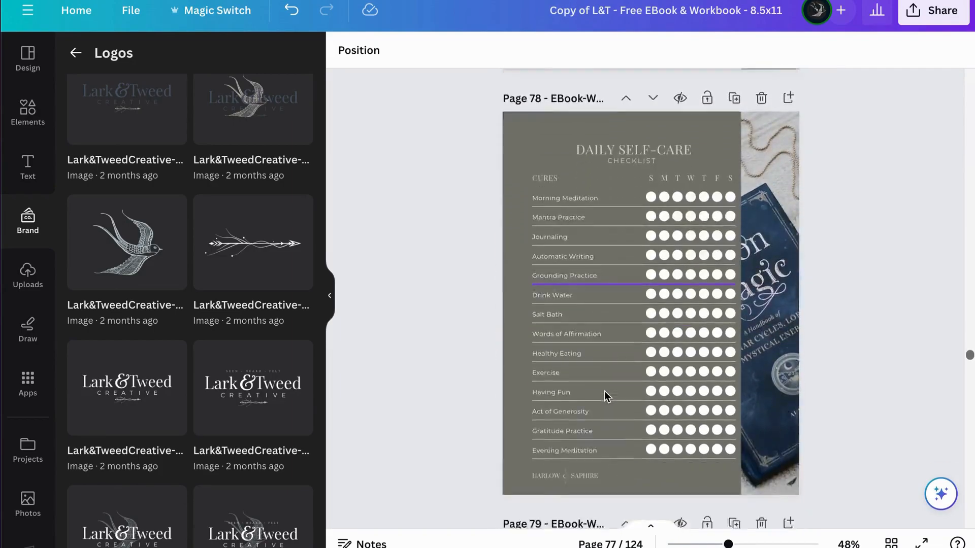
pyautogui.scroll(-6, 604, 391)
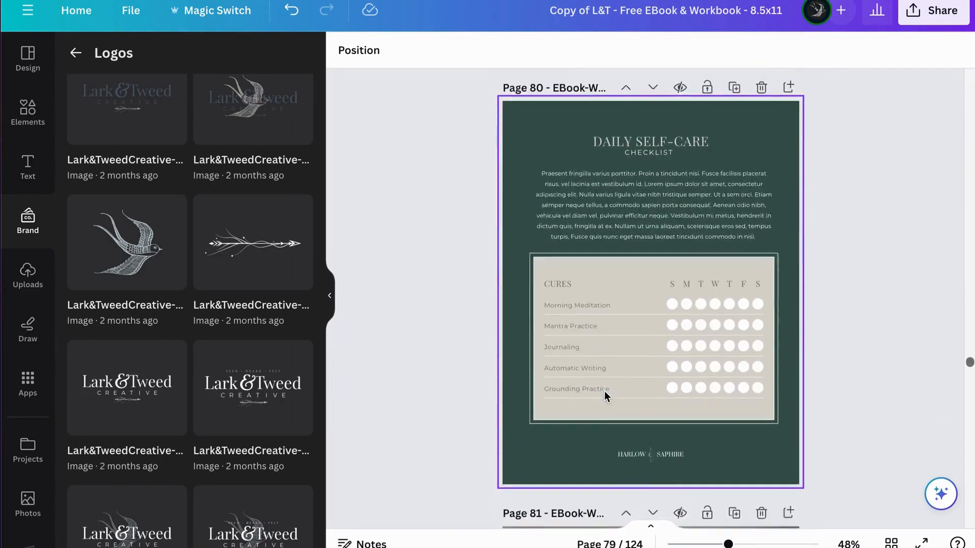
pyautogui.scroll(-6, 604, 392)
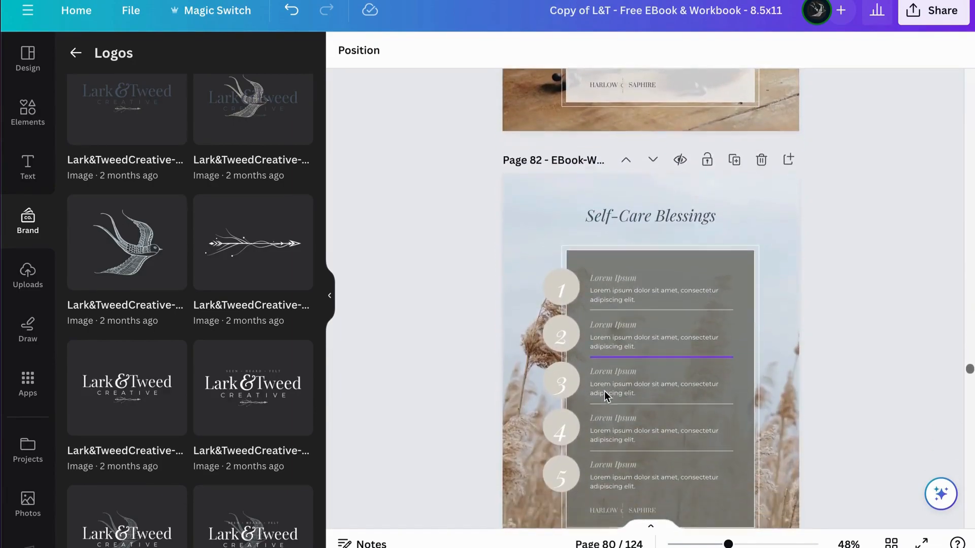
pyautogui.scroll(-6, 604, 393)
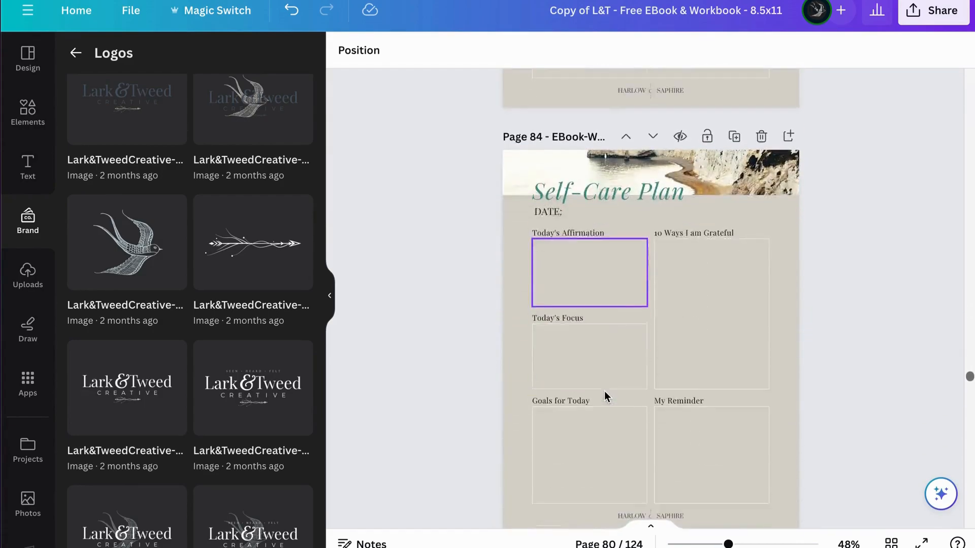
# Step: Review the self-care plan, journal, manifestation and Wheel of Life worksheet layouts between pages 84 and 95
pyautogui.scroll(-6, 605, 393)
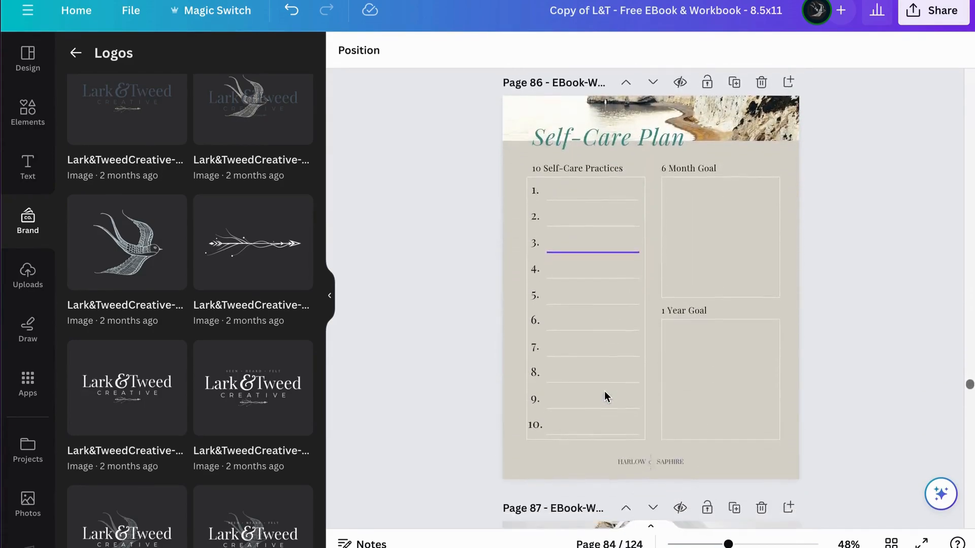
pyautogui.scroll(-12, 604, 394)
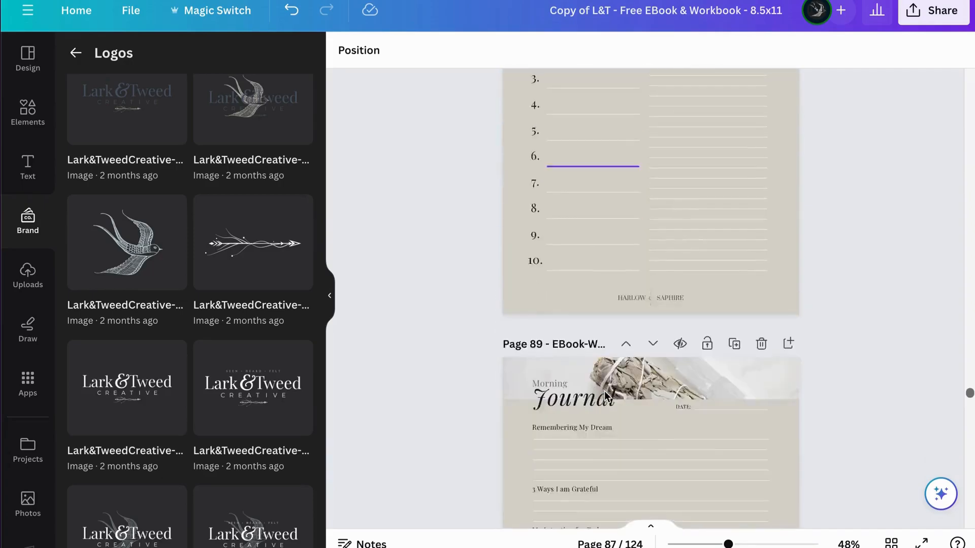
pyautogui.scroll(-9, 605, 393)
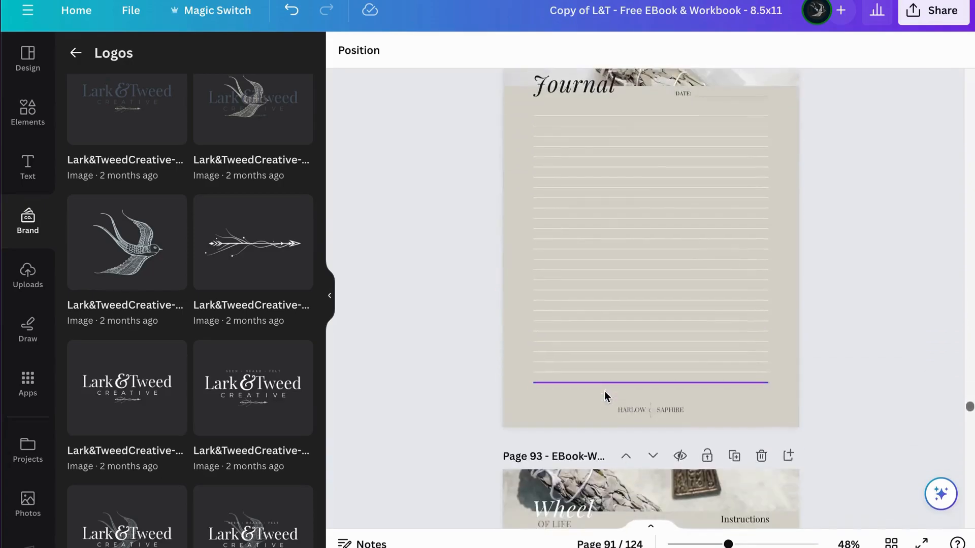
pyautogui.scroll(-2, 605, 396)
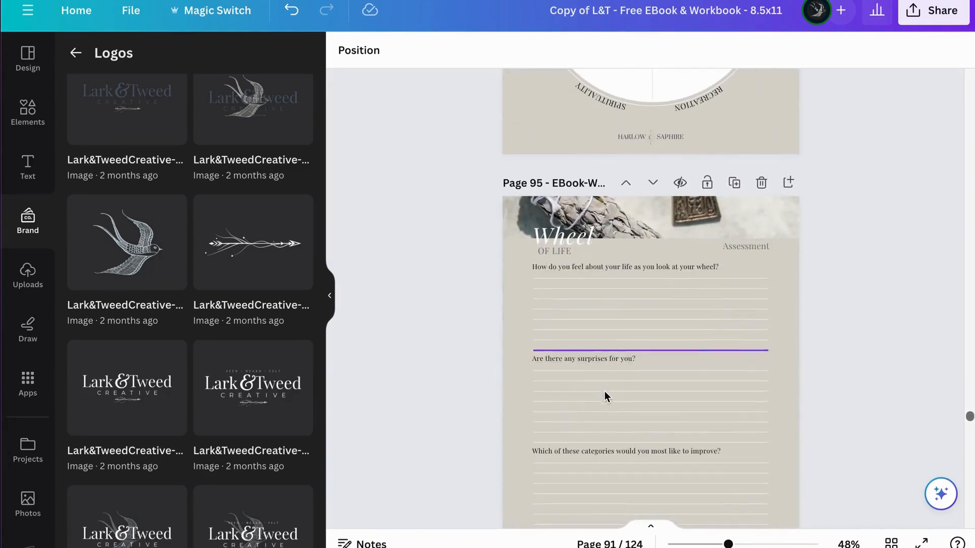
pyautogui.scroll(5, 685, 405)
pyautogui.scroll(3, 685, 405)
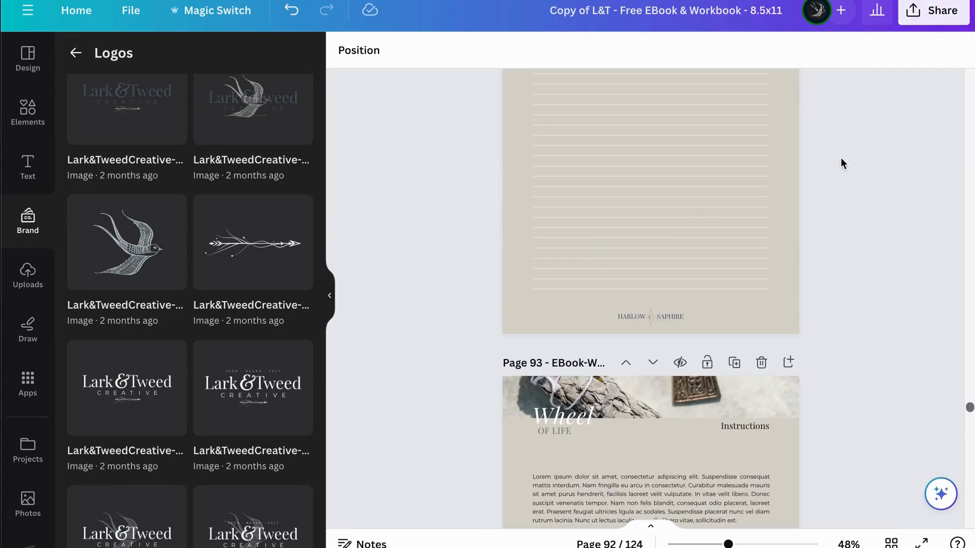
pyautogui.scroll(3, 842, 161)
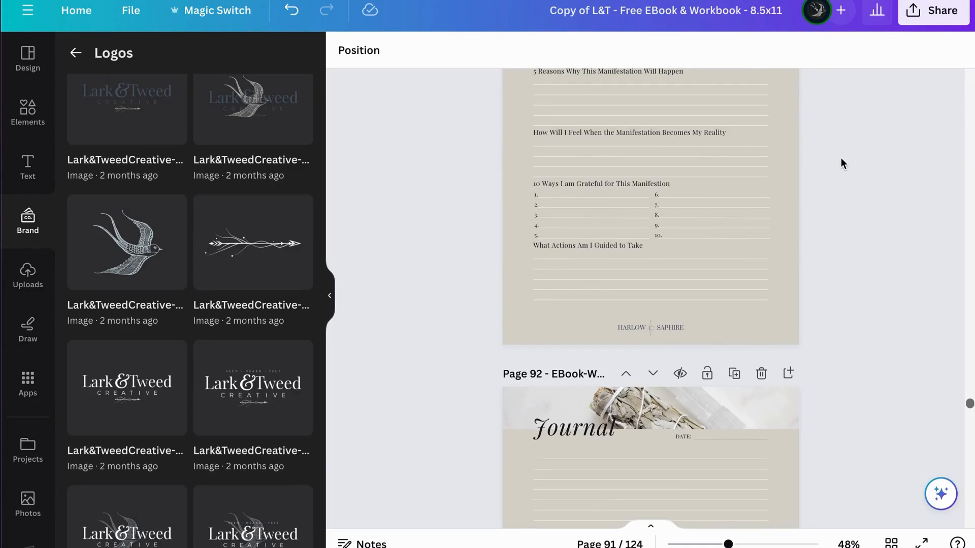
pyautogui.scroll(8, 841, 162)
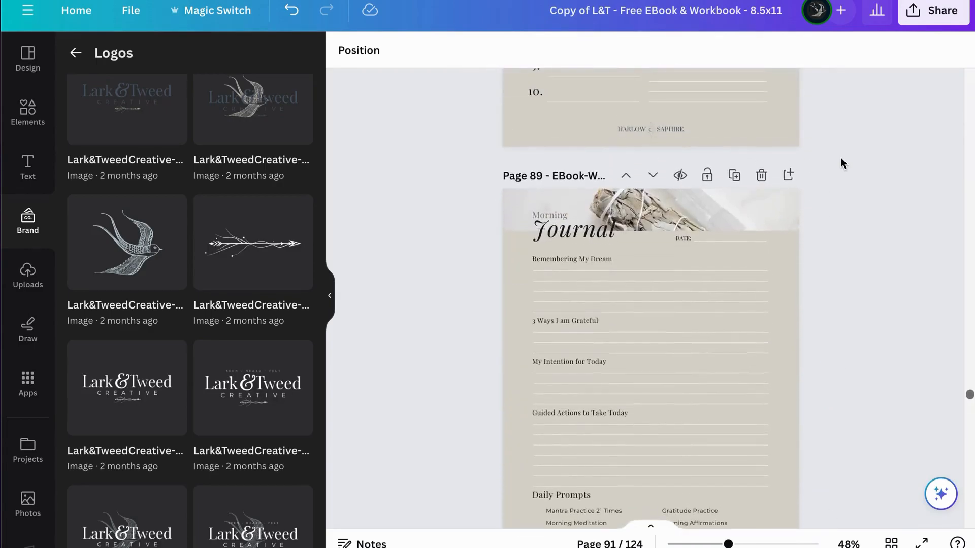
pyautogui.scroll(5, 745, 122)
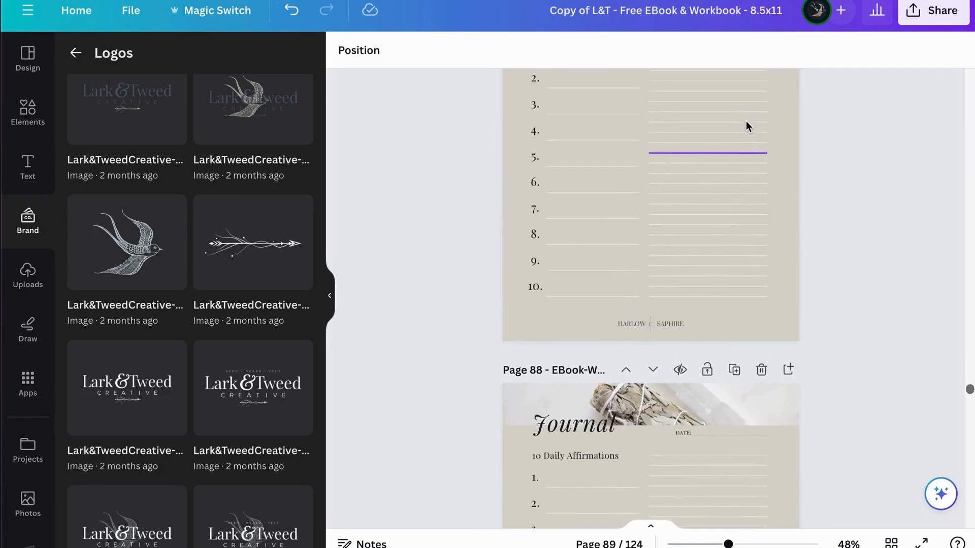
pyautogui.scroll(4, 745, 121)
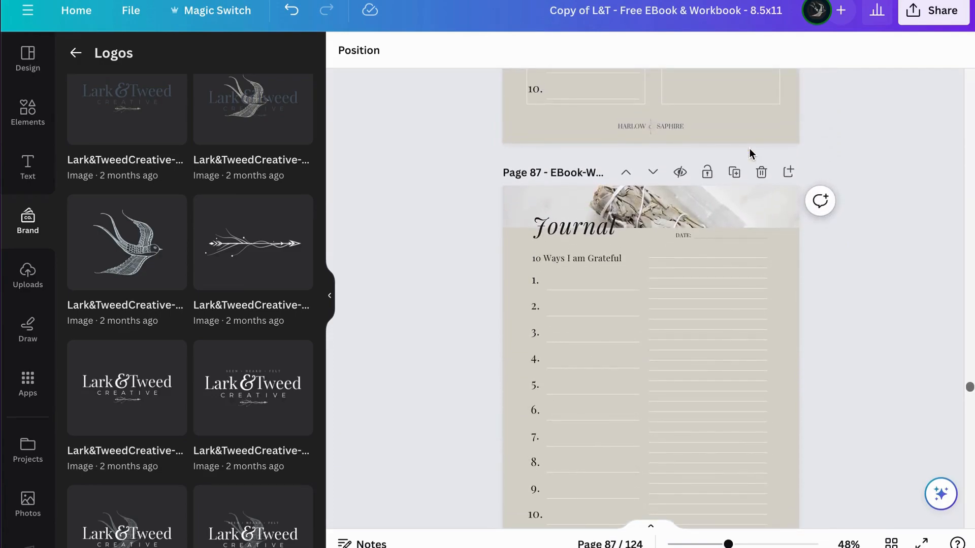
# Step: Open the design's download settings and choose PDF Standard as the file type
pyautogui.click(937, 16)
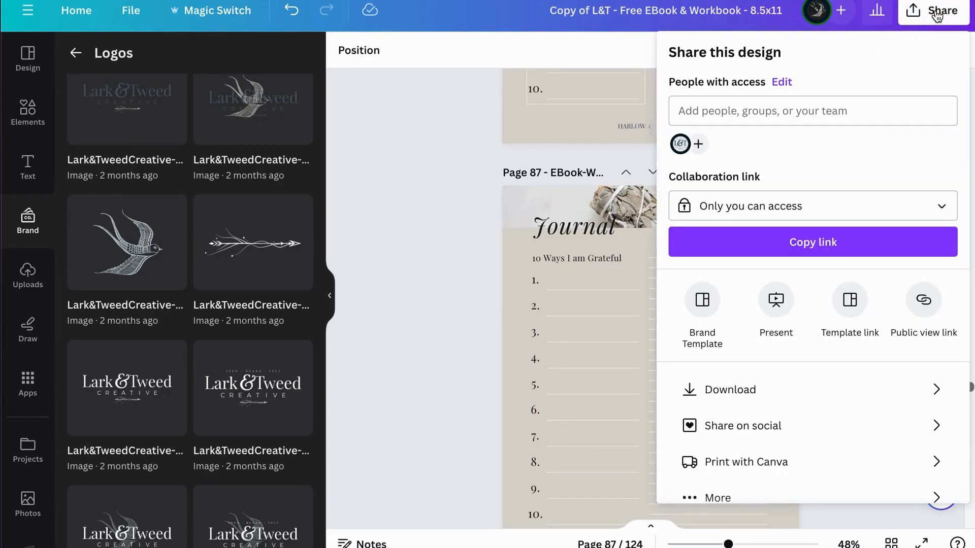
pyautogui.click(745, 393)
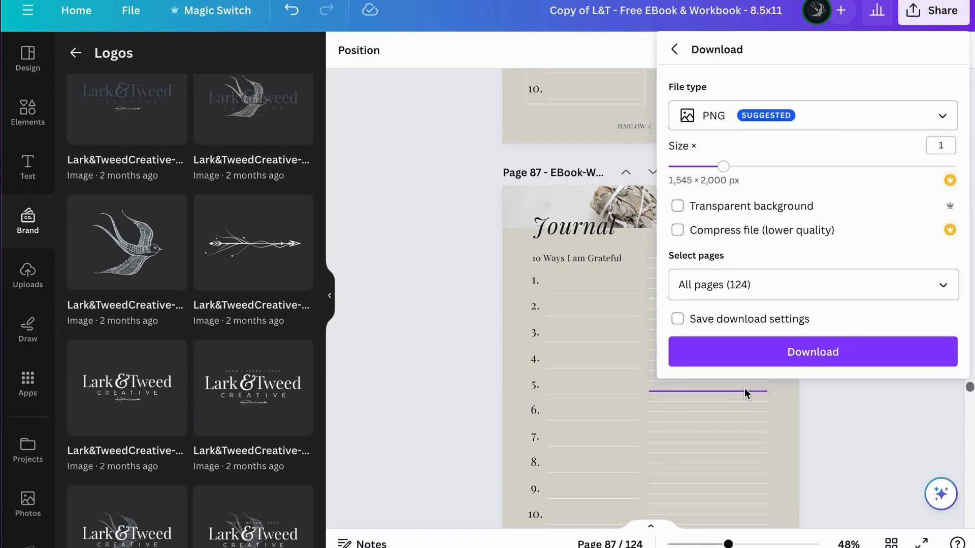
pyautogui.click(833, 117)
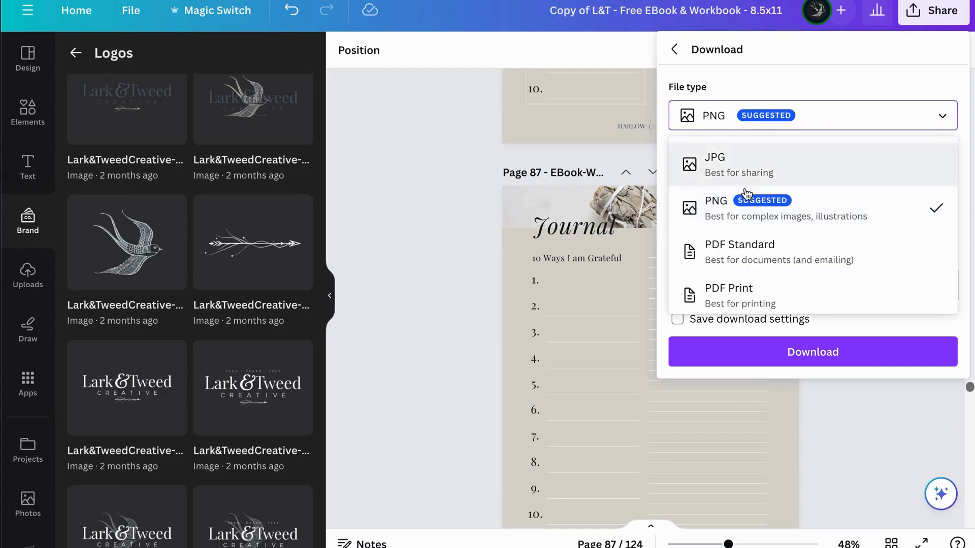
pyautogui.click(743, 249)
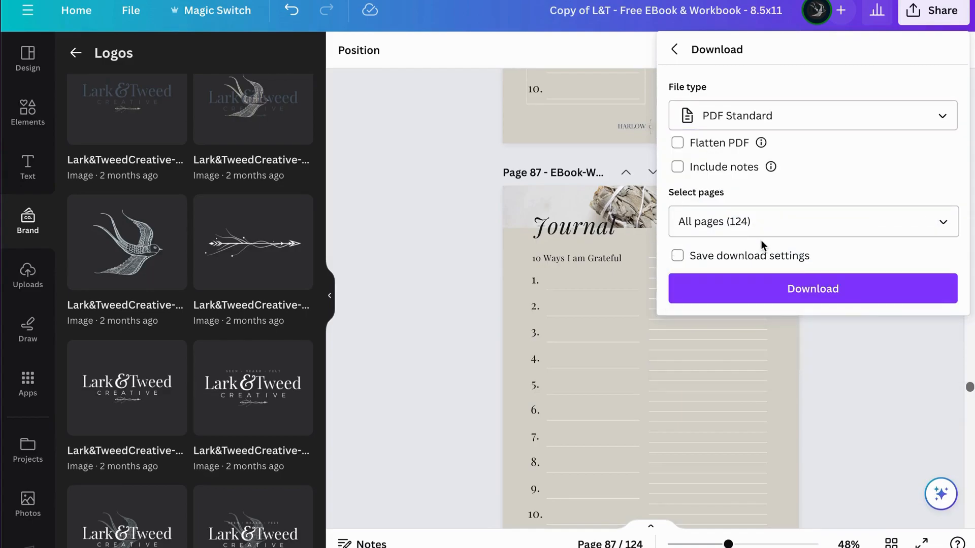
# Step: Exclude the page 1 MoodBoard from the download so that only pages 2–124 are selected
pyautogui.click(940, 221)
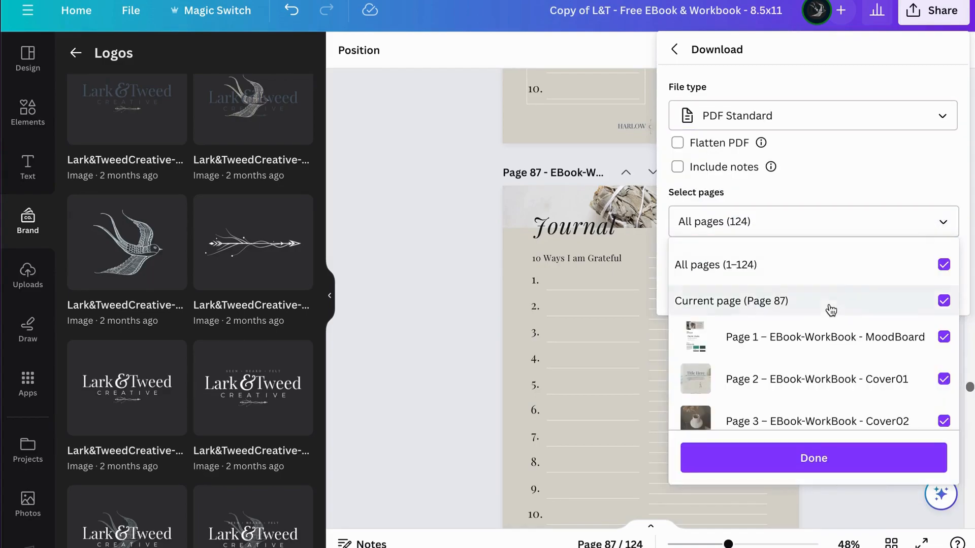
pyautogui.click(944, 337)
pyautogui.click(893, 163)
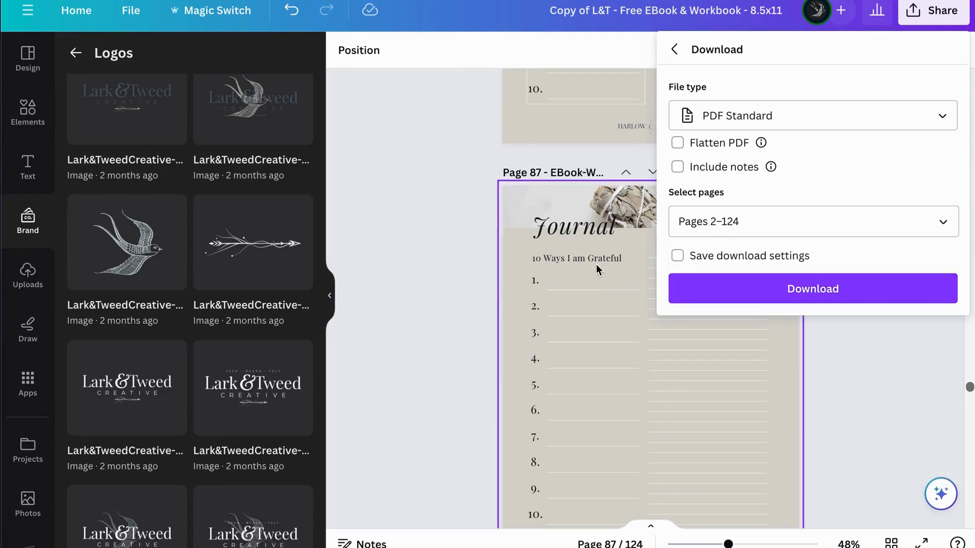
# Step: Set the download file type to PDF Print with crop marks and bleed, and check the color profile options
pyautogui.scroll(3, 596, 264)
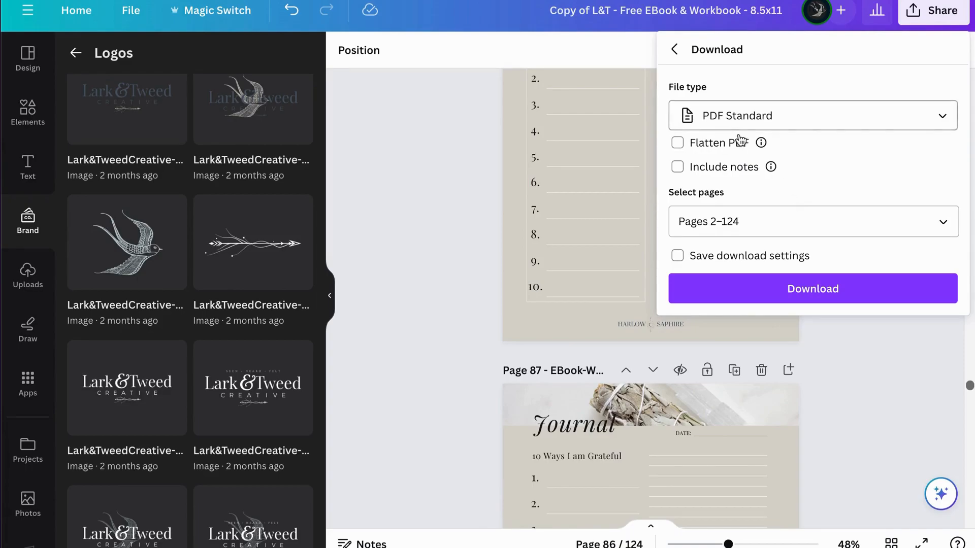
pyautogui.click(819, 119)
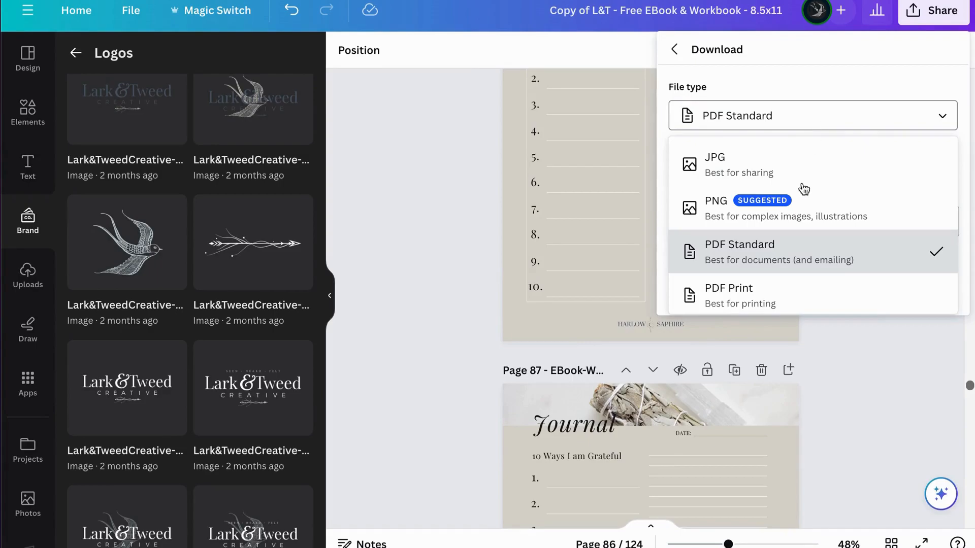
pyautogui.scroll(-2, 782, 275)
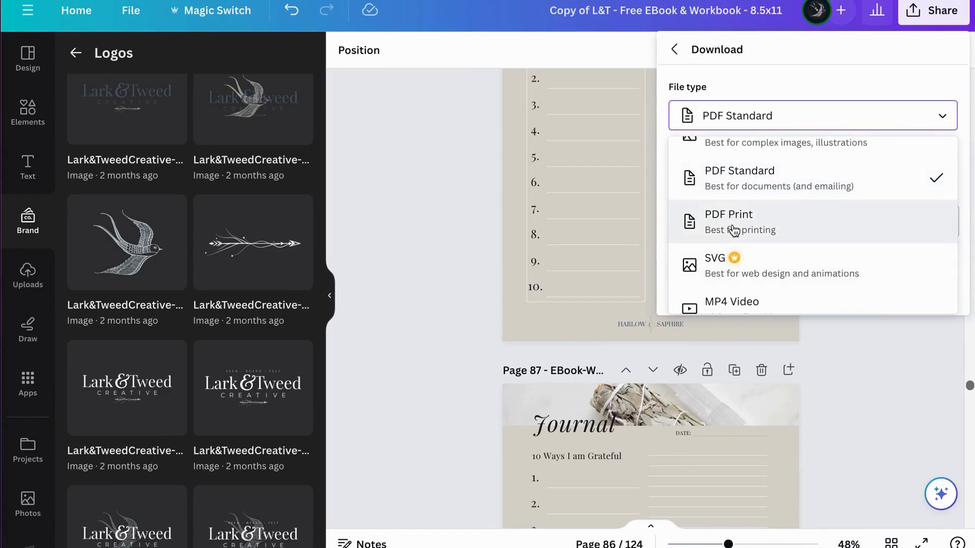
pyautogui.click(734, 230)
pyautogui.moveTo(806, 152)
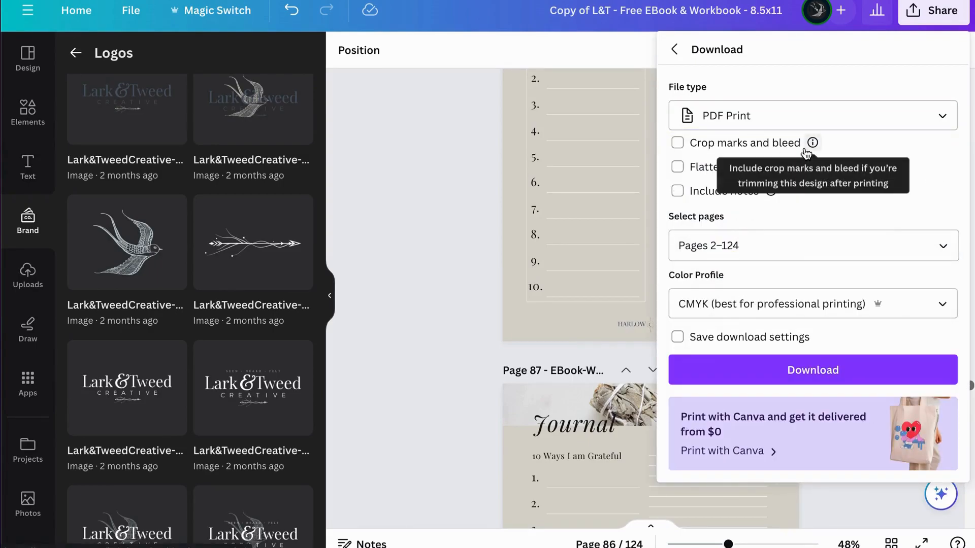
pyautogui.click(679, 145)
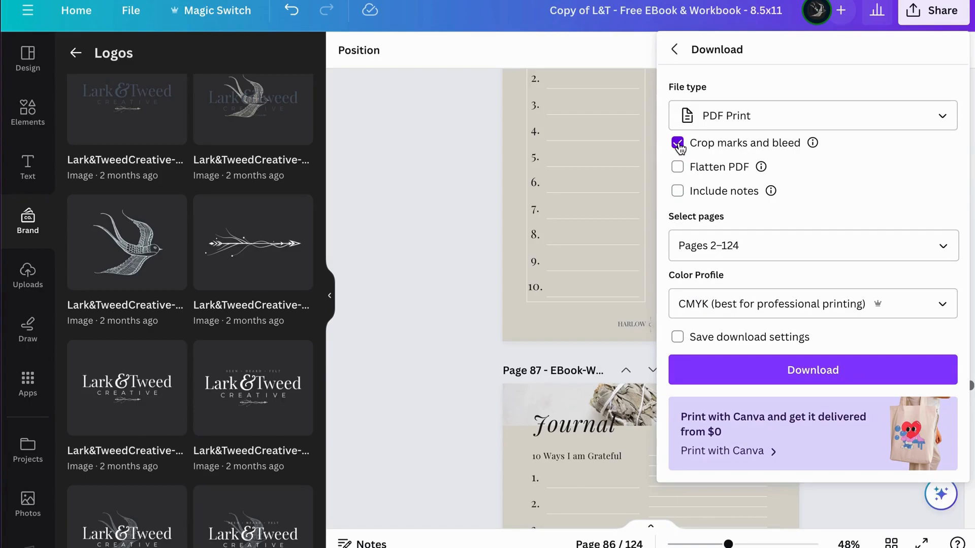
pyautogui.click(944, 307)
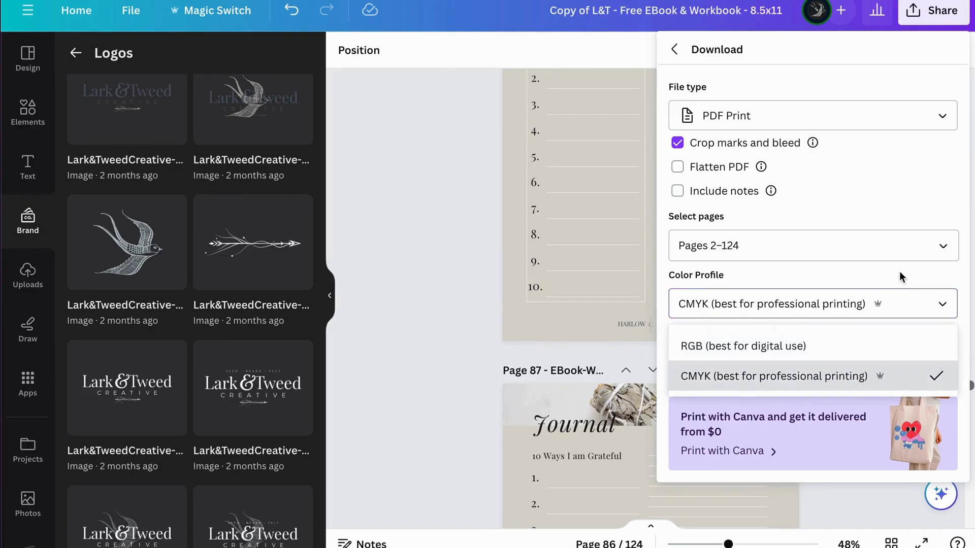
pyautogui.click(842, 194)
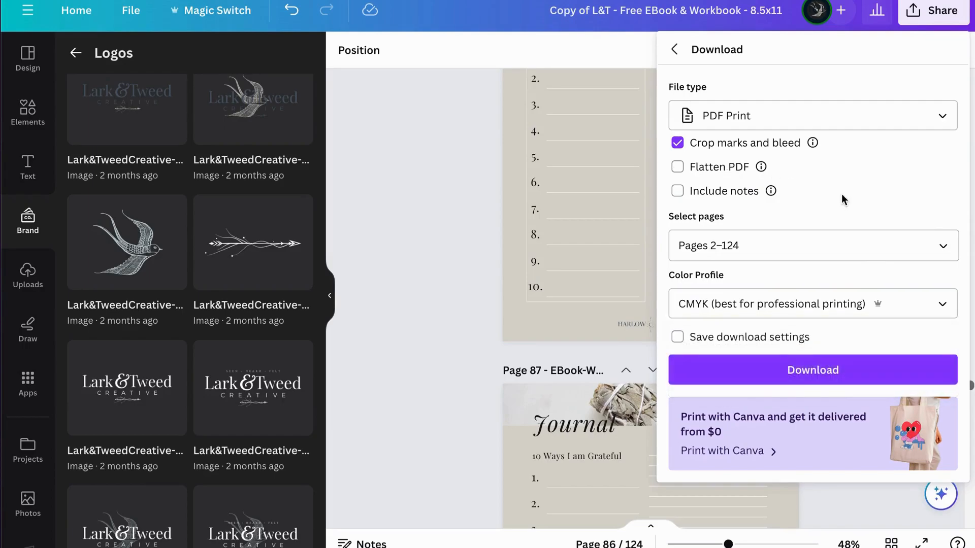